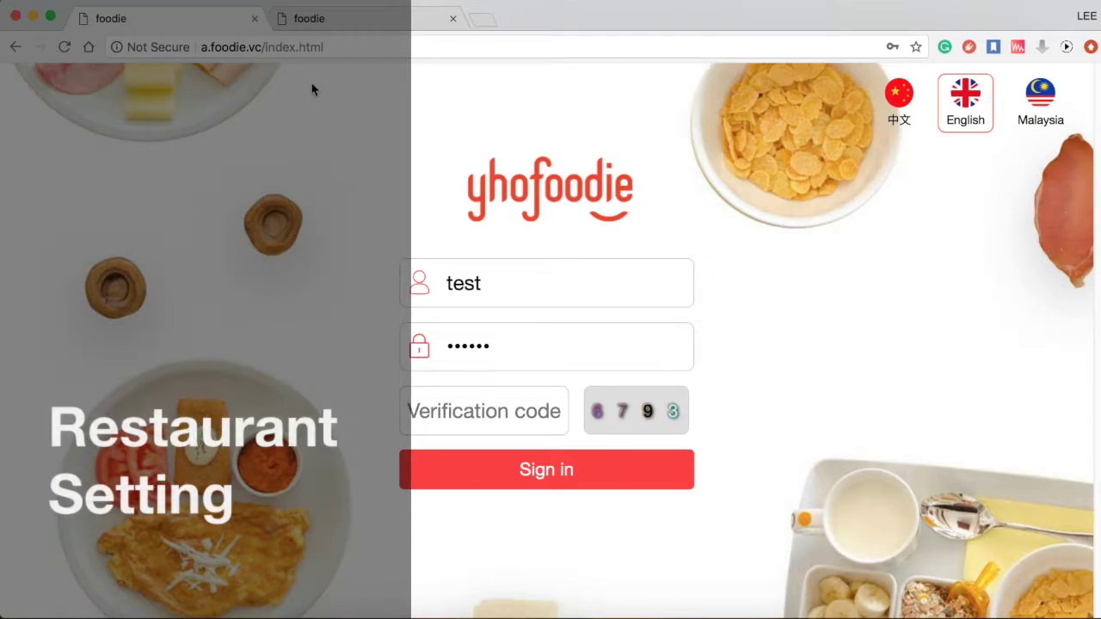
- Load the a.foodie.vc login page
left_click(310, 48)
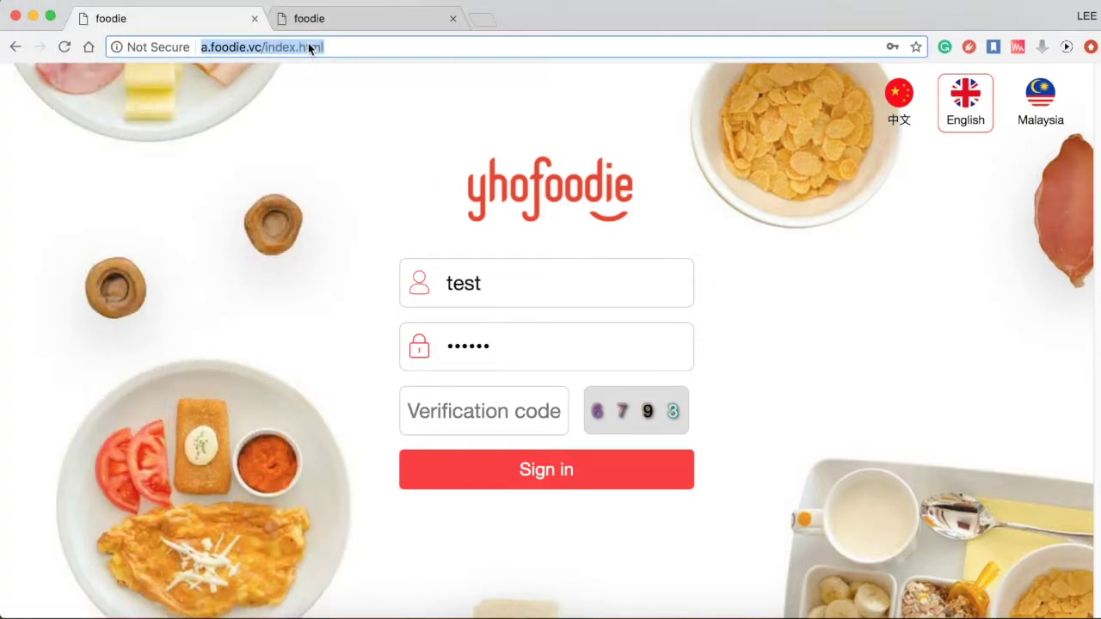
type("a.foo")
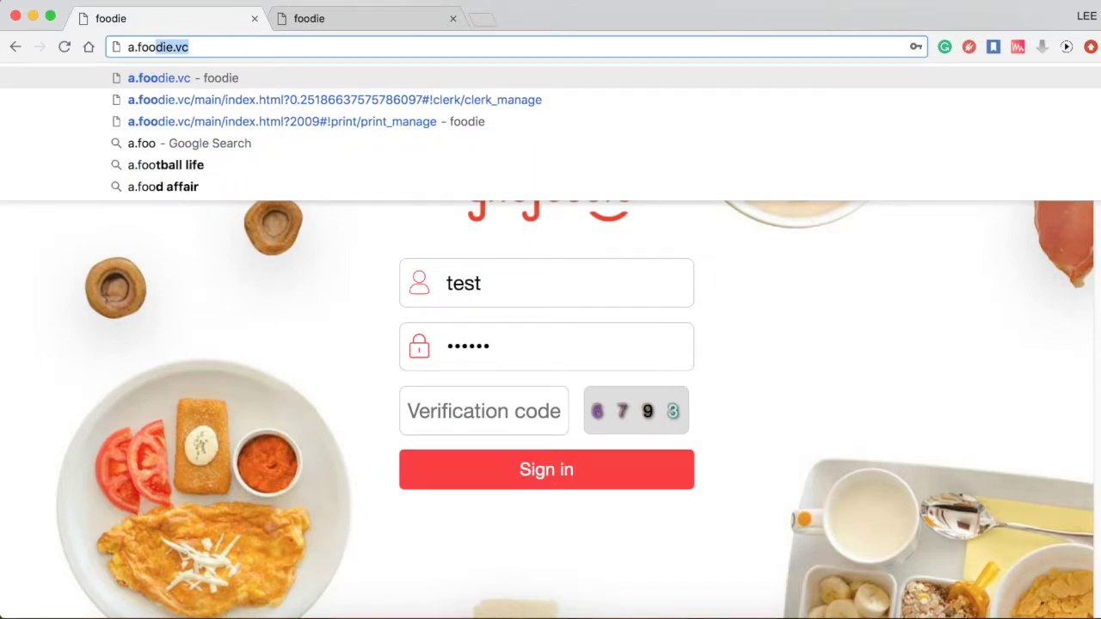
type("die.")
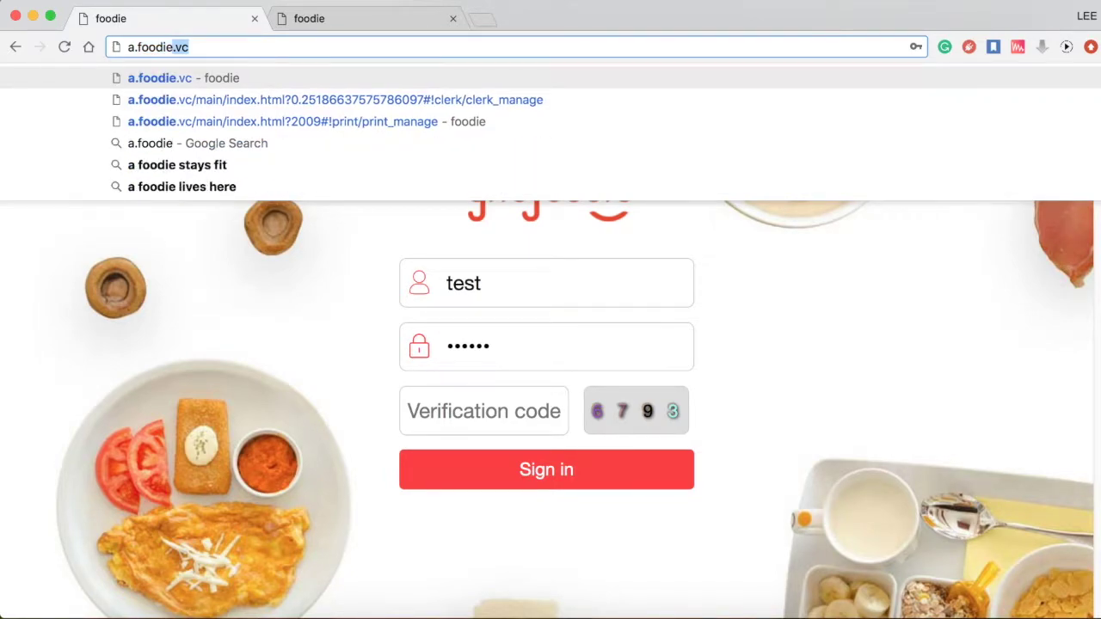
type("vc")
key("Return")
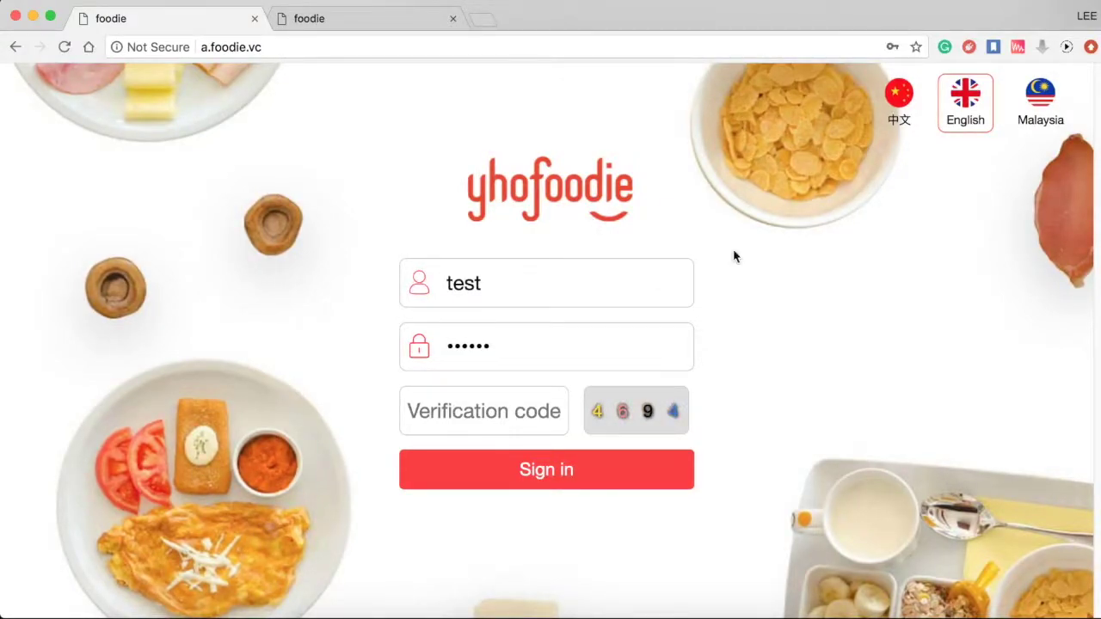
- Try the Chinese and Malay login languages, returning to English each time
left_click(912, 96)
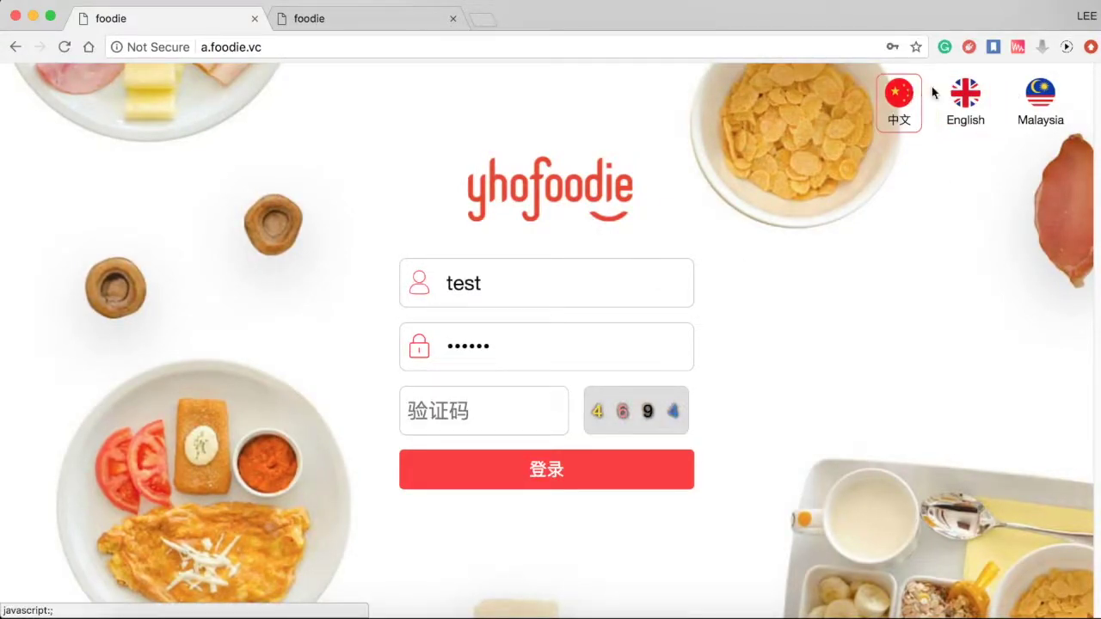
left_click(966, 93)
left_click(1032, 97)
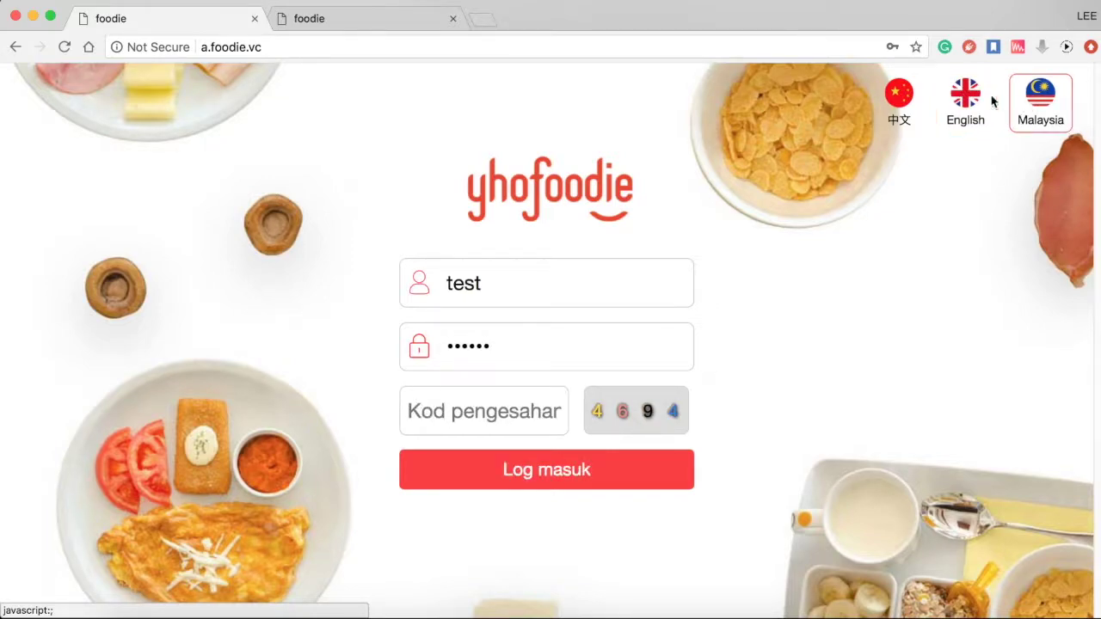
left_click(965, 95)
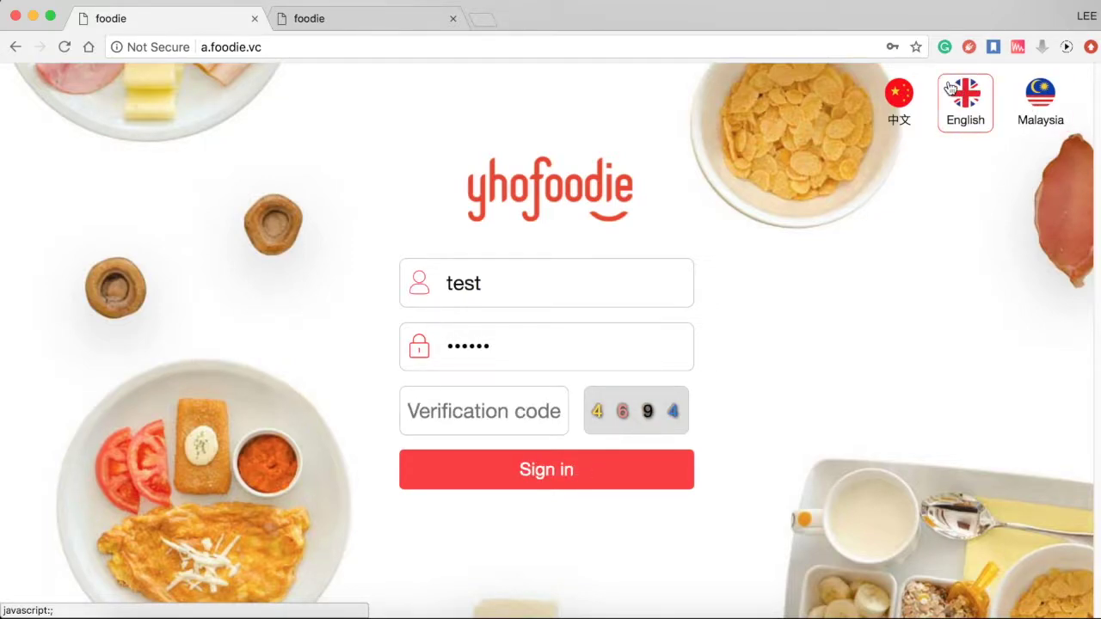
- Enter the username, password and verification code, then sign in
left_click(539, 295)
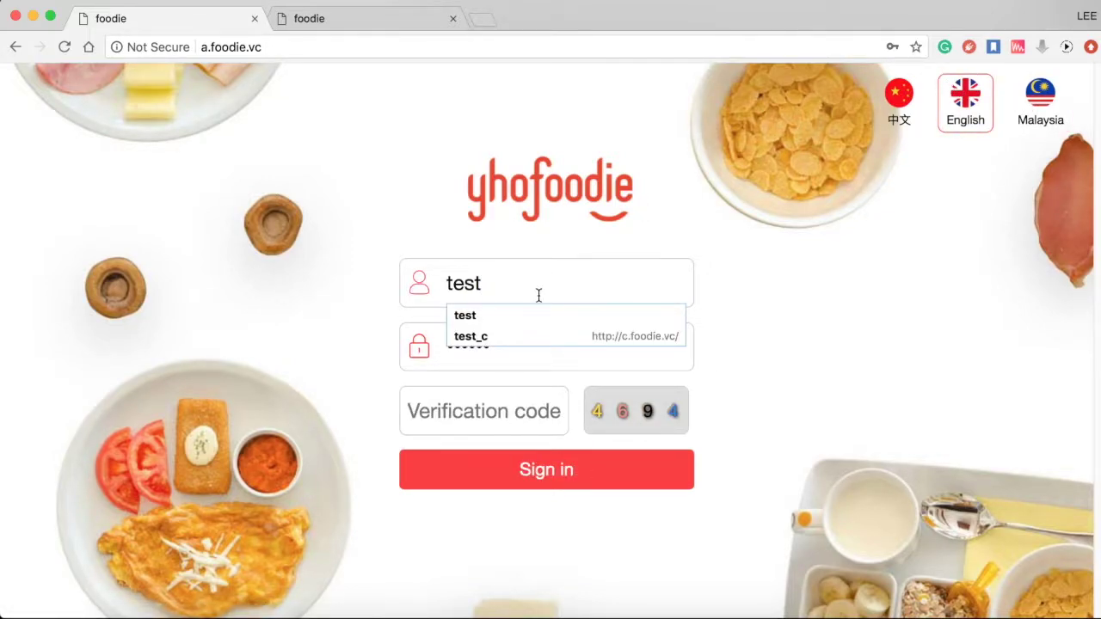
left_click(524, 354)
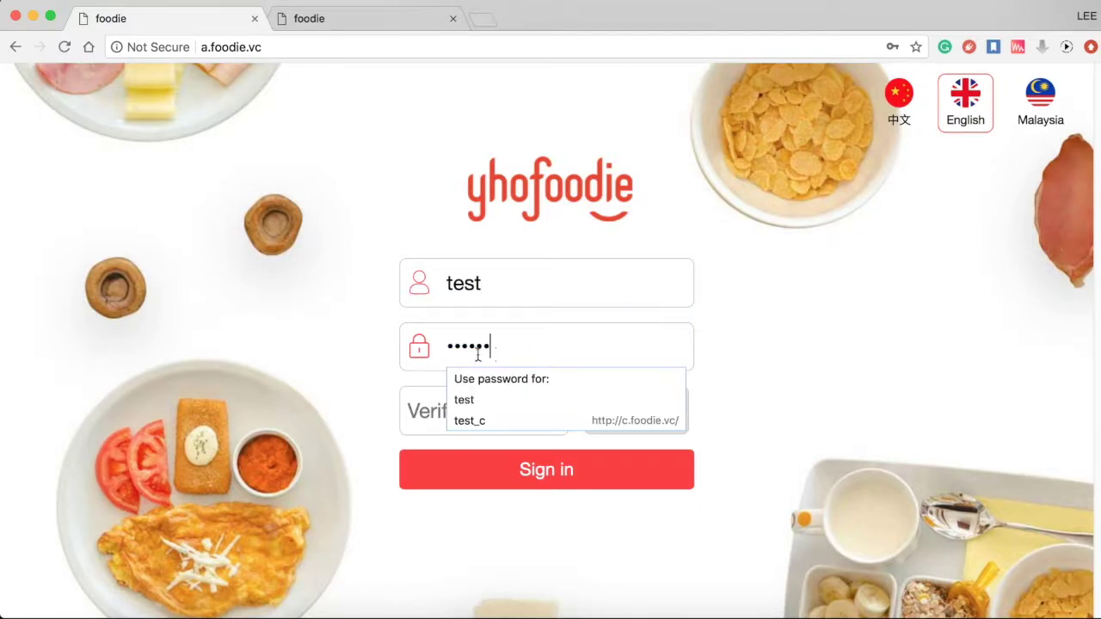
left_click(425, 409)
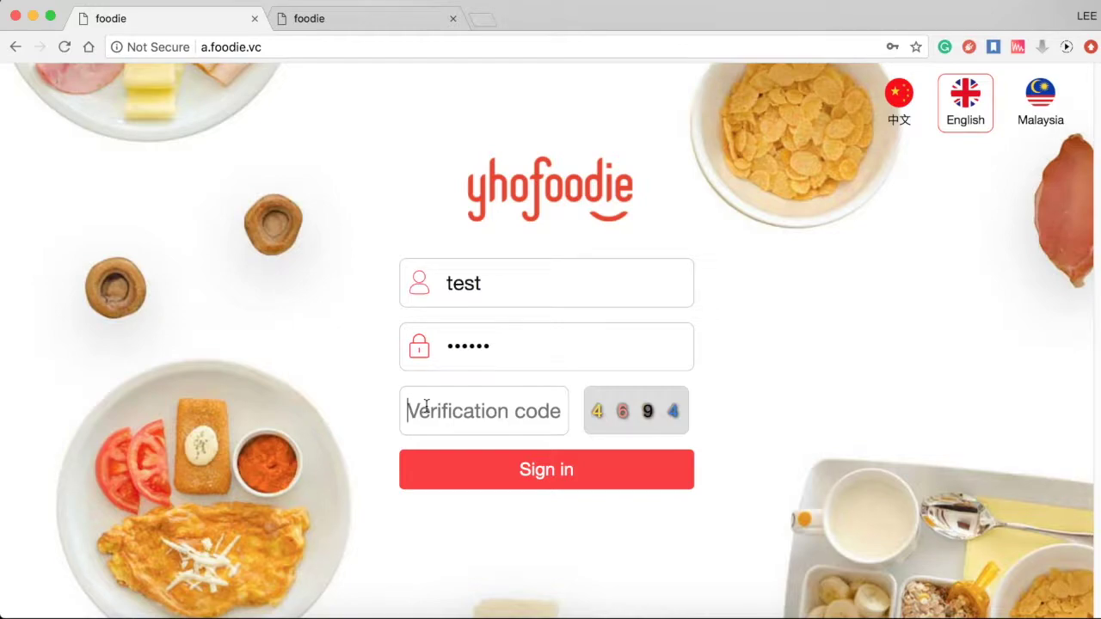
type("468")
key("BackSpace")
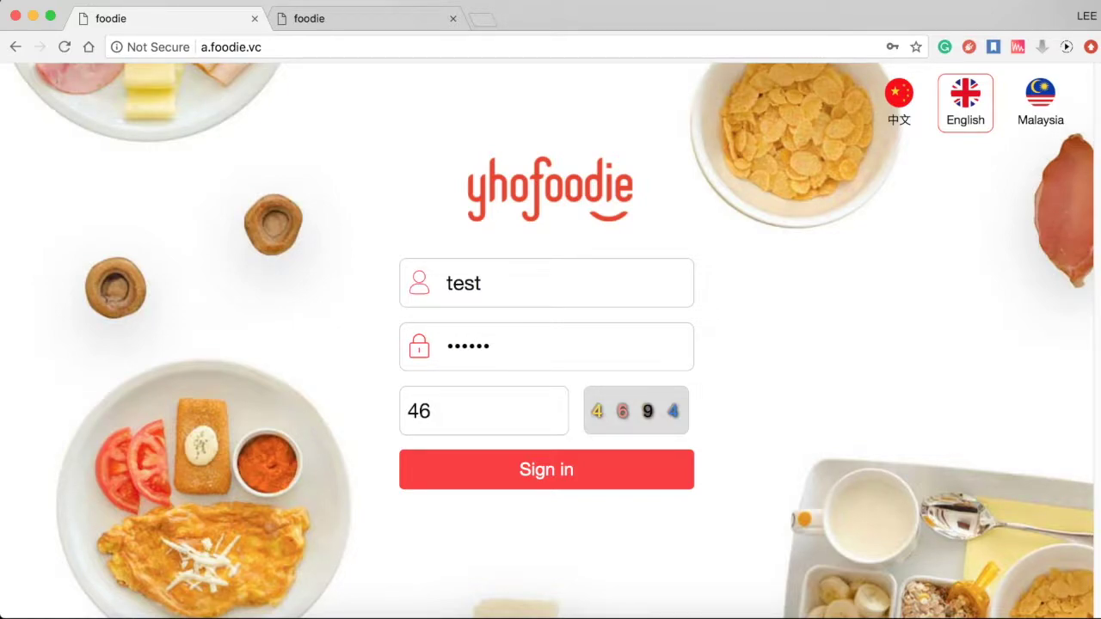
type("94")
left_click(549, 464)
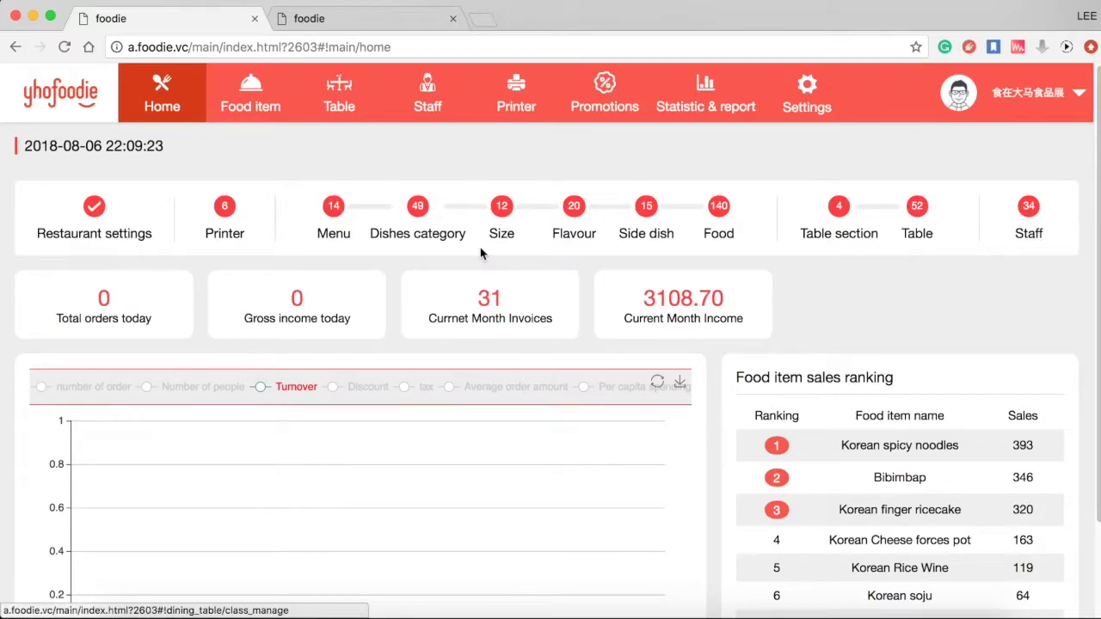
- Open Restaurant settings from the Home dashboard's setup progress bar
left_click(110, 235)
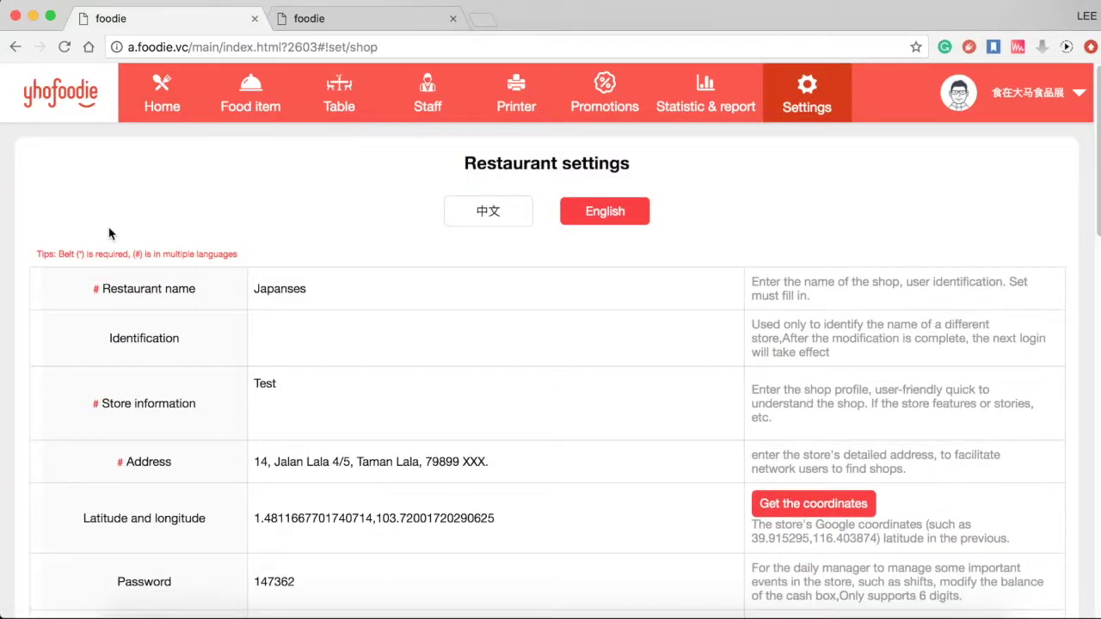
left_click(313, 289)
scroll(313, 289, "down", 2)
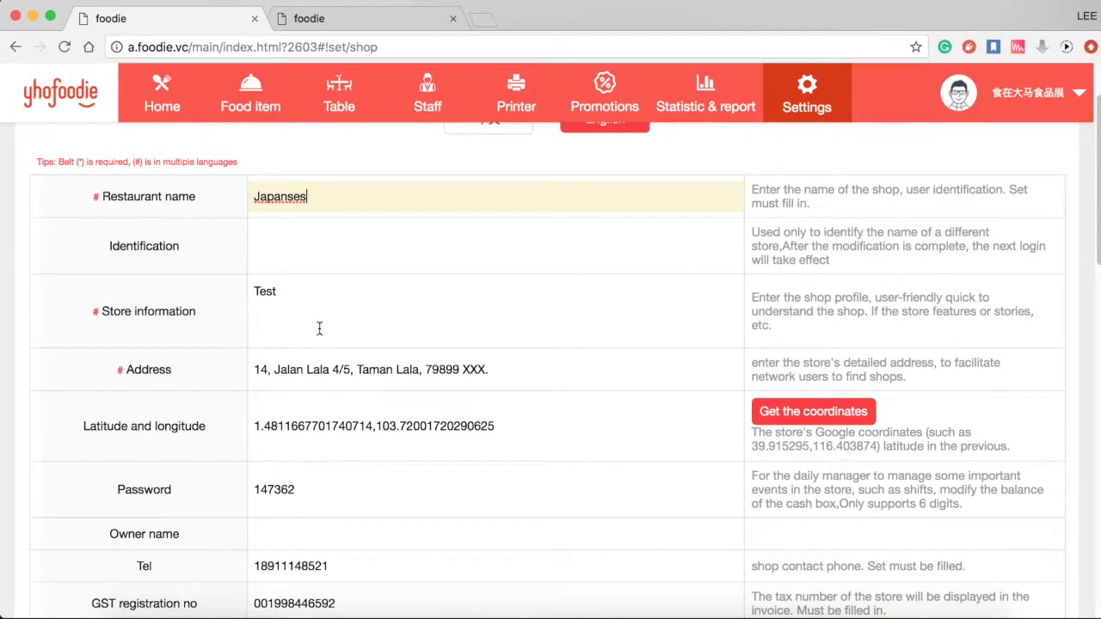
left_click(330, 367)
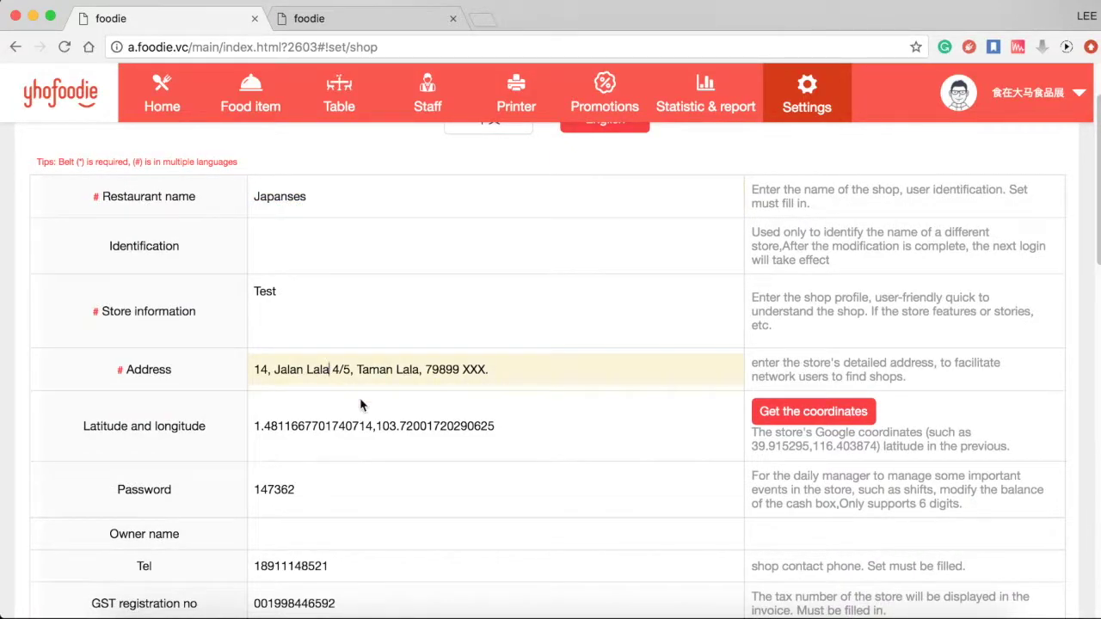
scroll(361, 400, "down", 4)
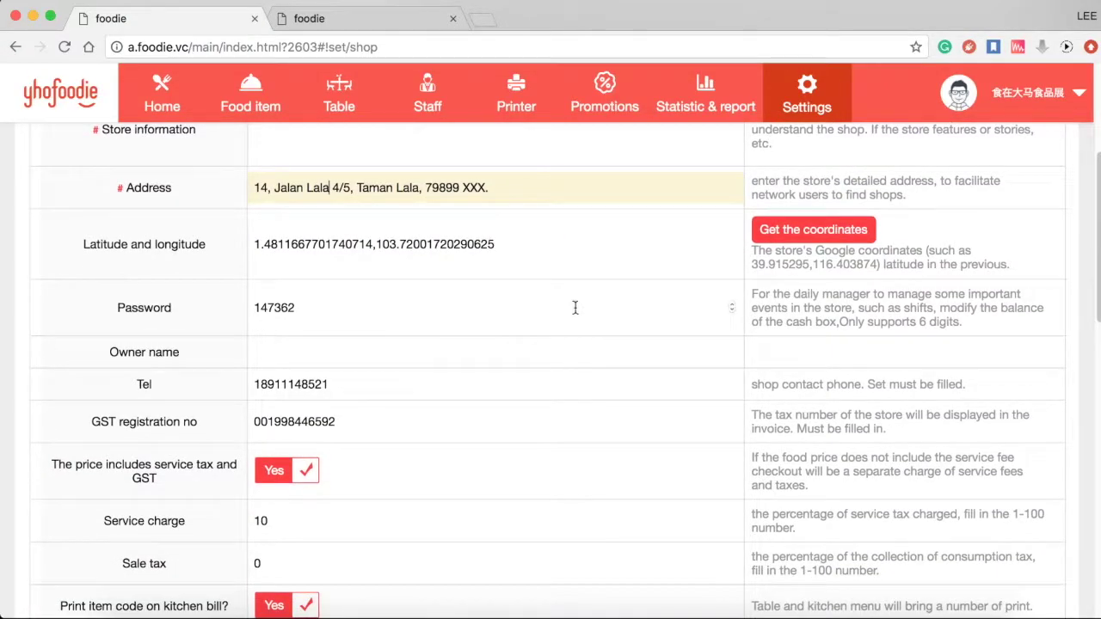
left_click(850, 238)
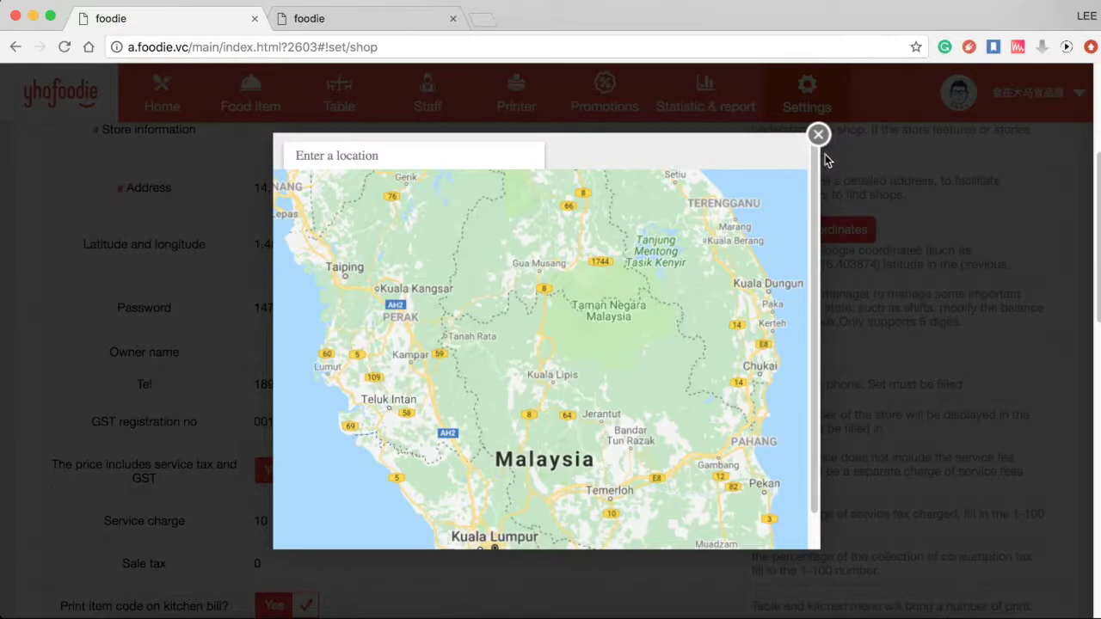
scroll(611, 378, "down", 3)
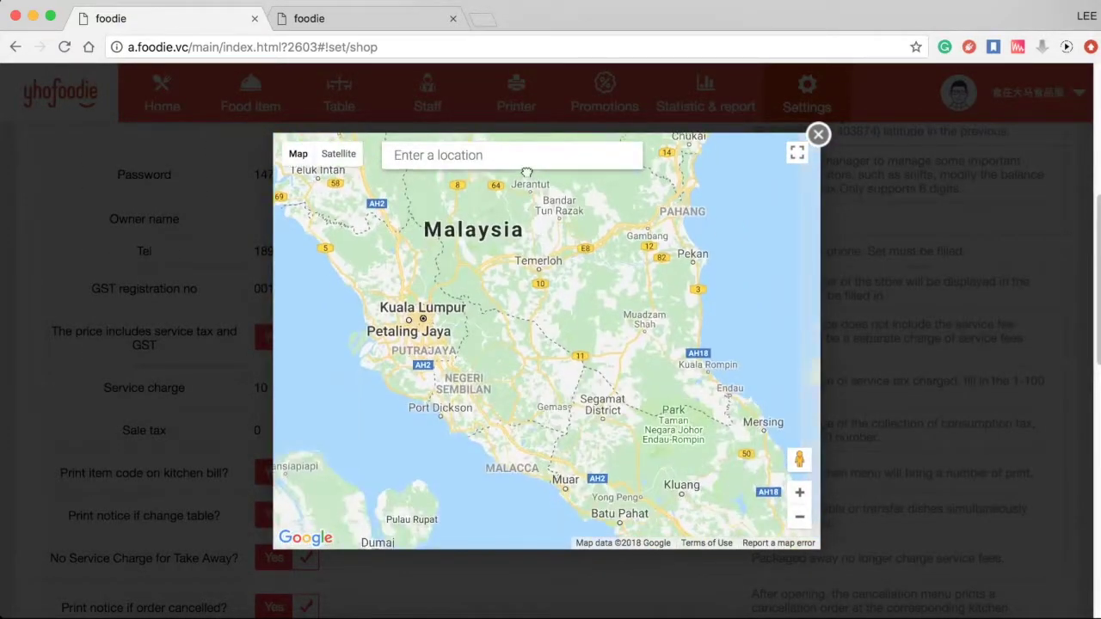
left_click(818, 135)
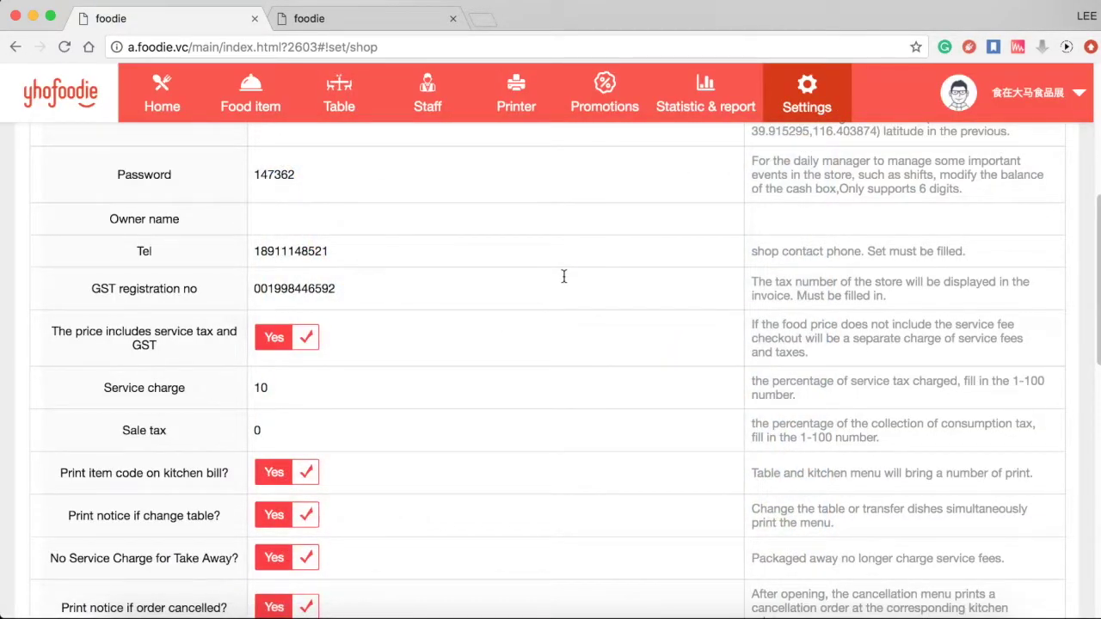
scroll(566, 276, "down", 2)
scroll(565, 276, "up", 3)
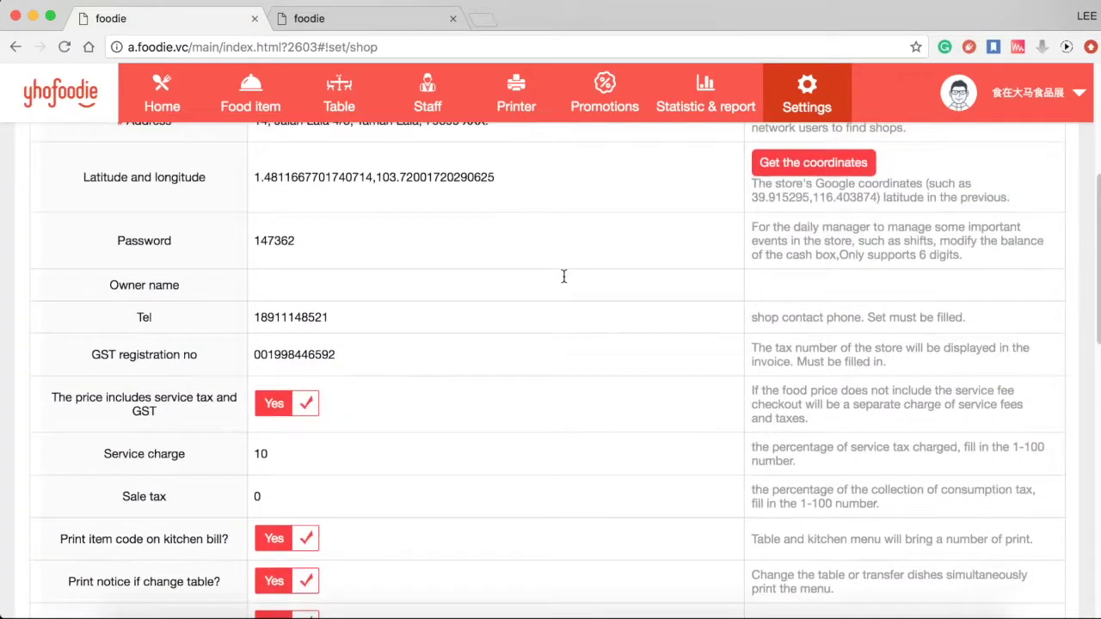
left_click(420, 242)
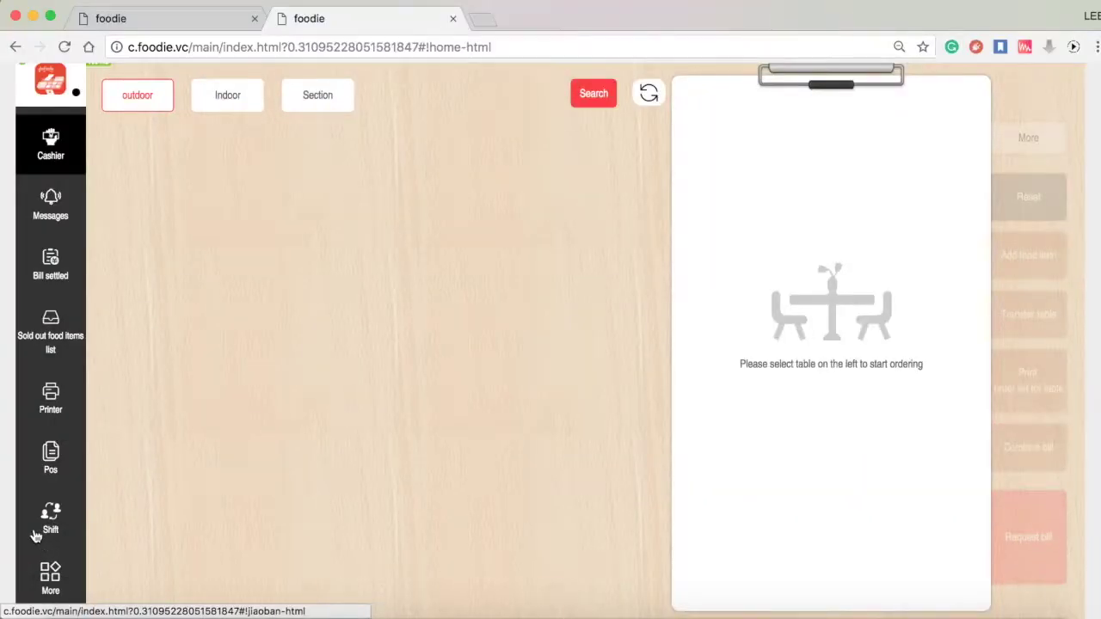
- Start a shift from Shift management and begin confirming the handover
left_click(35, 535)
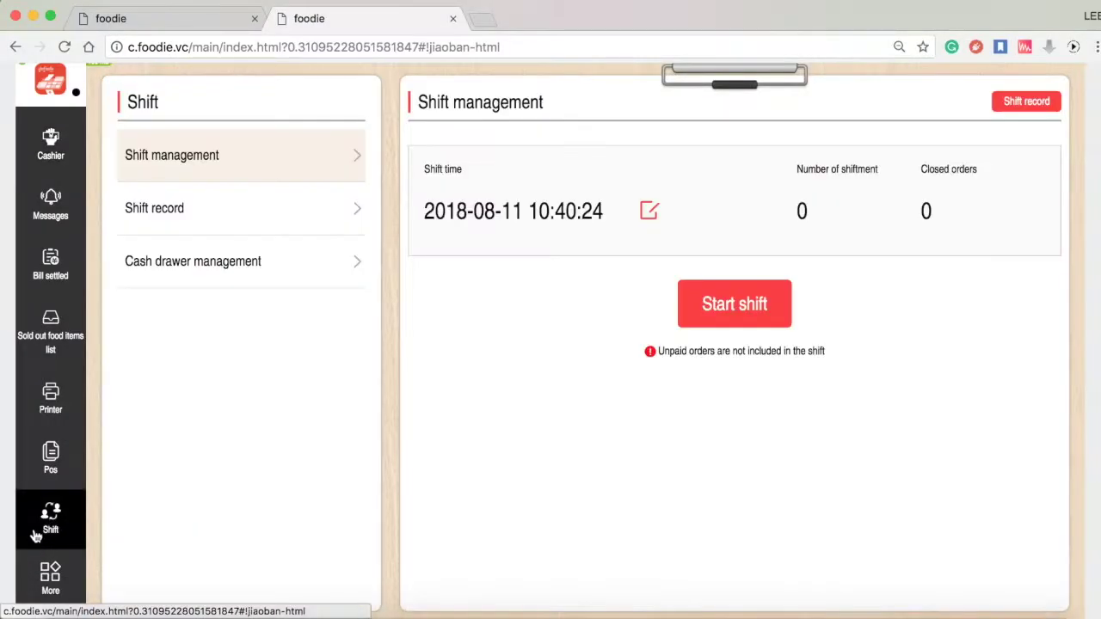
left_click(712, 306)
left_click(933, 561)
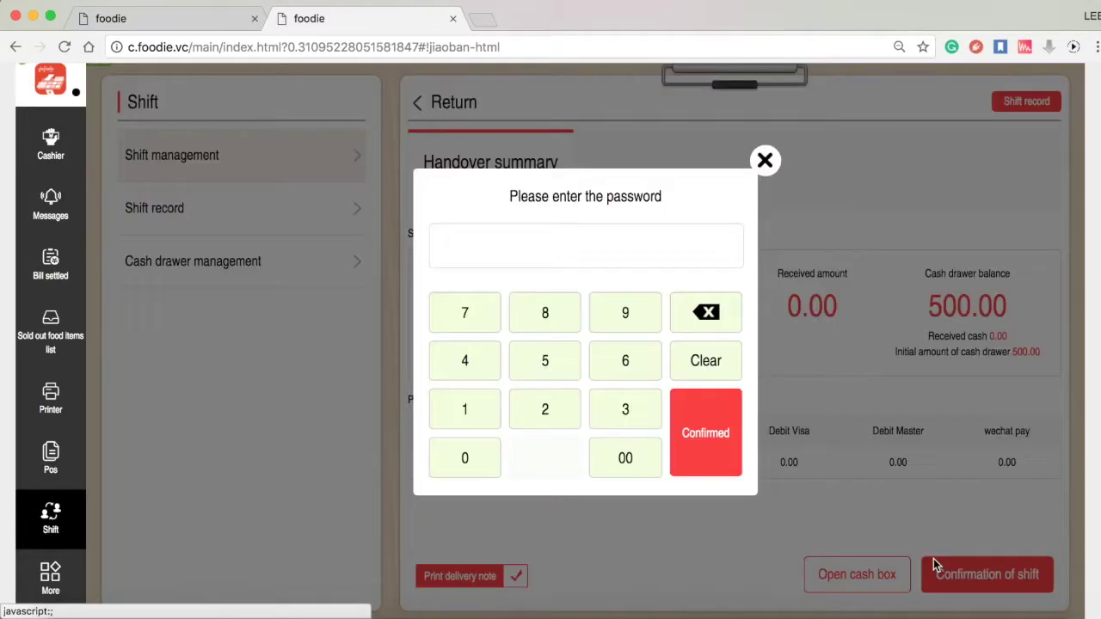
- Confirm the shift handover with the manager password on the keypad
left_click(485, 411)
left_click(479, 384)
left_click(473, 308)
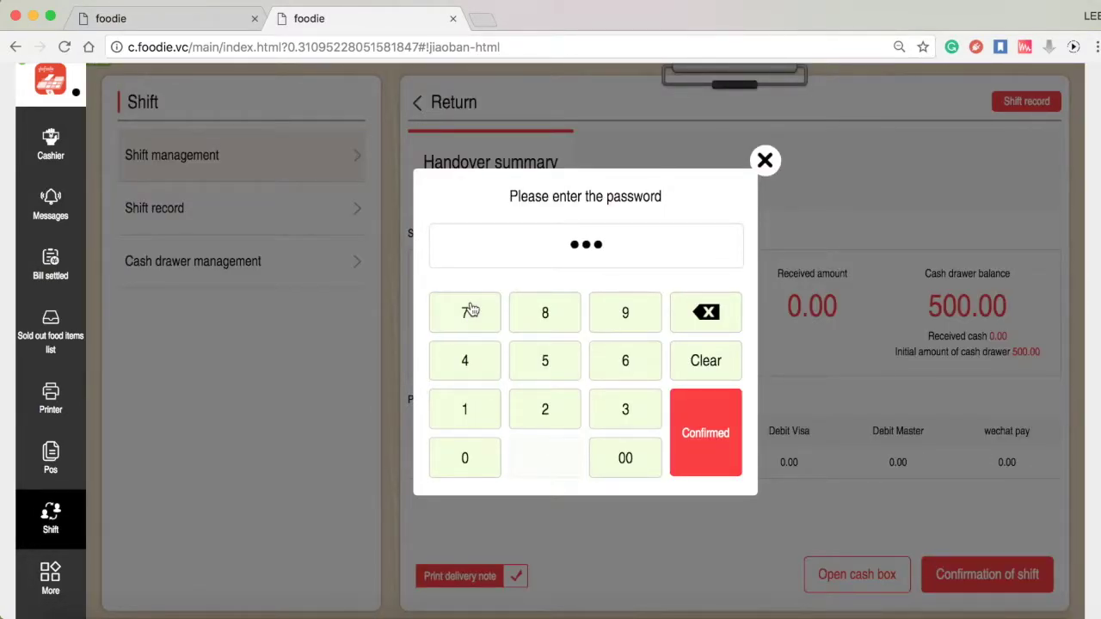
left_click(612, 408)
left_click(610, 378)
left_click(564, 400)
left_click(714, 405)
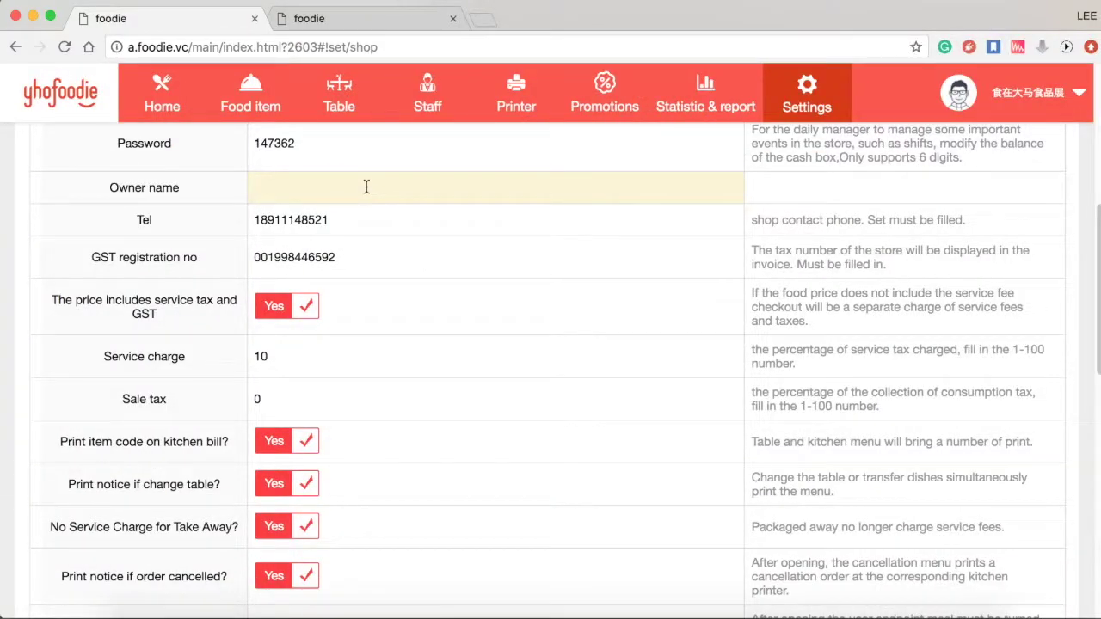
- Fill in the owner's name and review the shop phone and GST number fields
type("Alan")
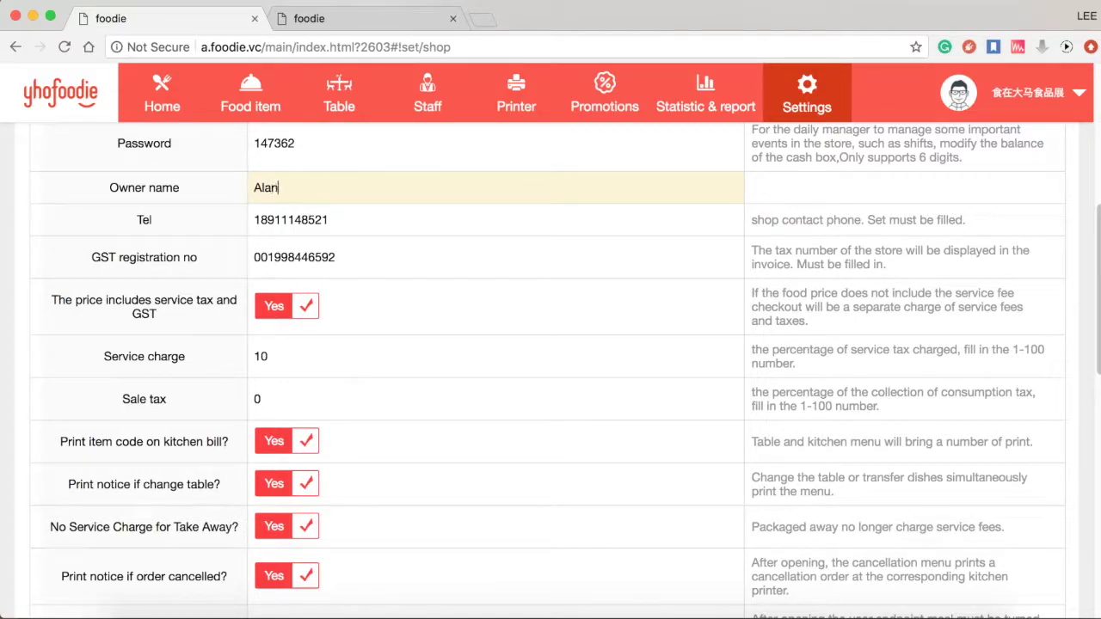
left_click(418, 221)
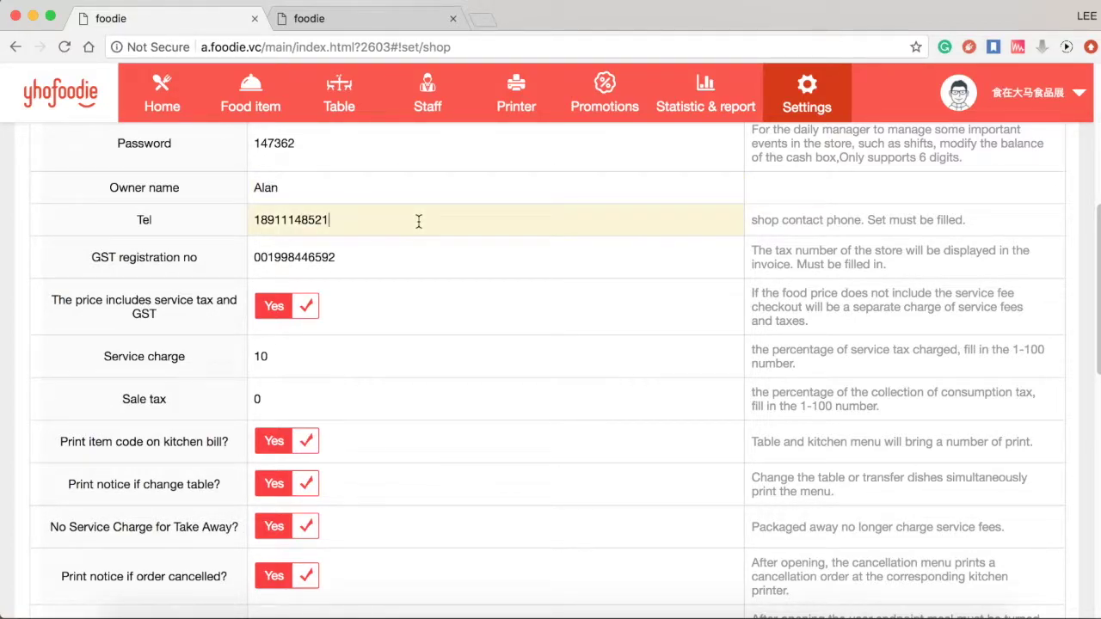
left_click(408, 241)
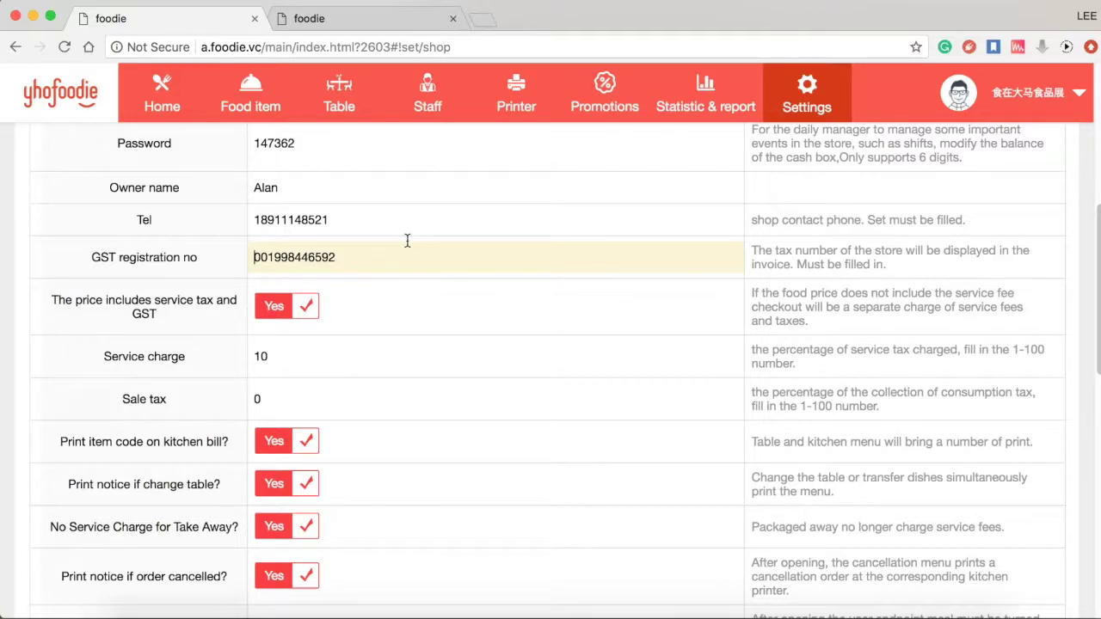
- Toggle 'The price includes service tax and GST' off and back on, leaving it enabled
scroll(388, 293, "down", 3)
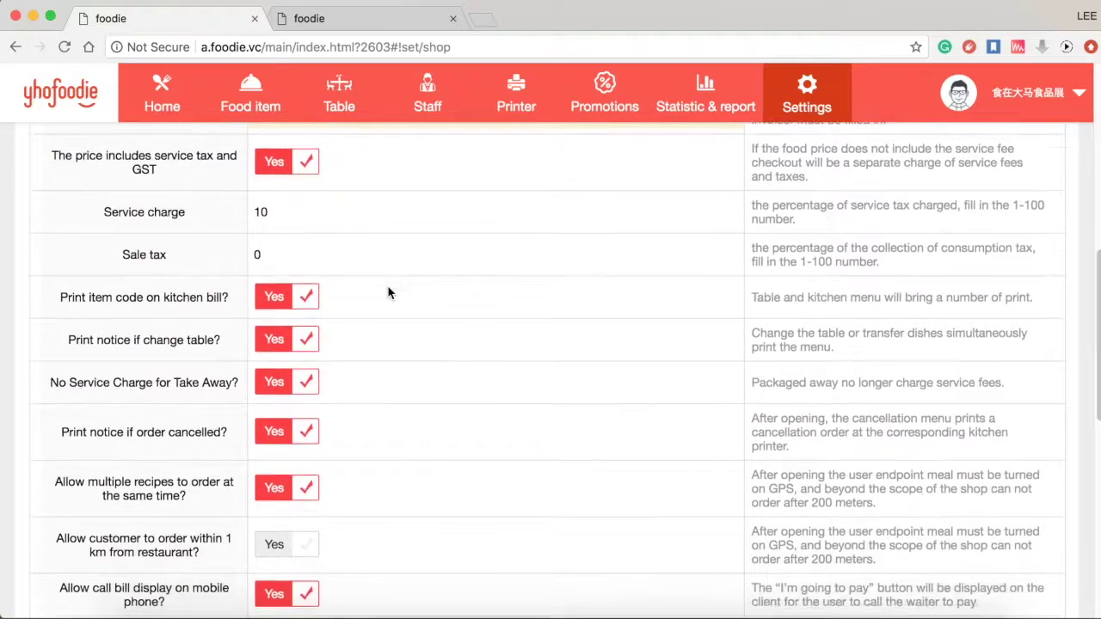
left_click(305, 163)
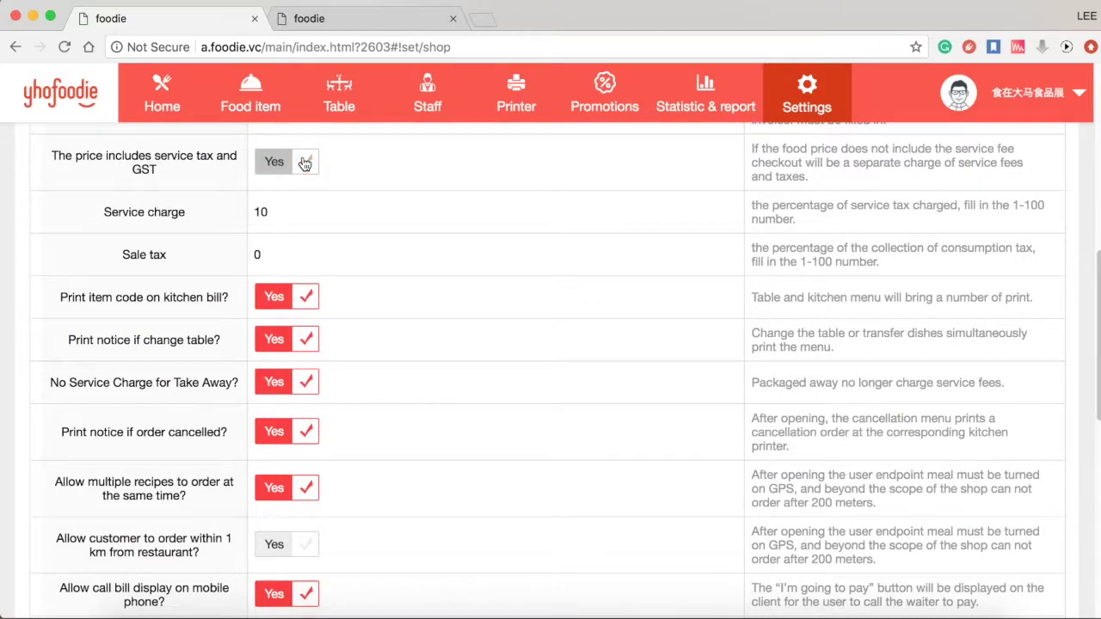
left_click(305, 163)
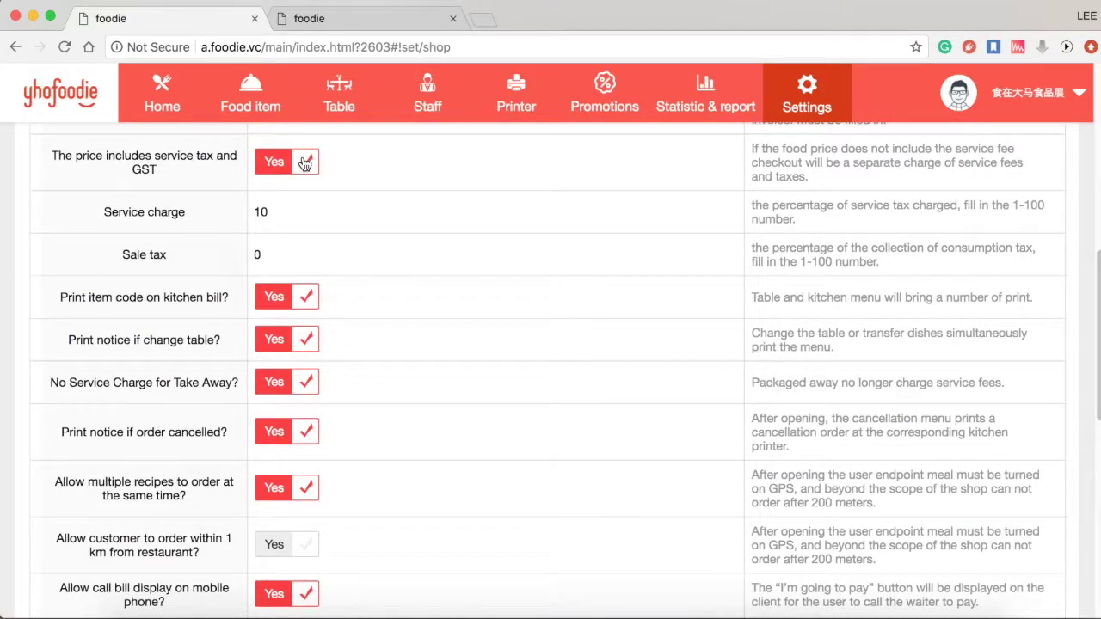
scroll(304, 164, "down", 1)
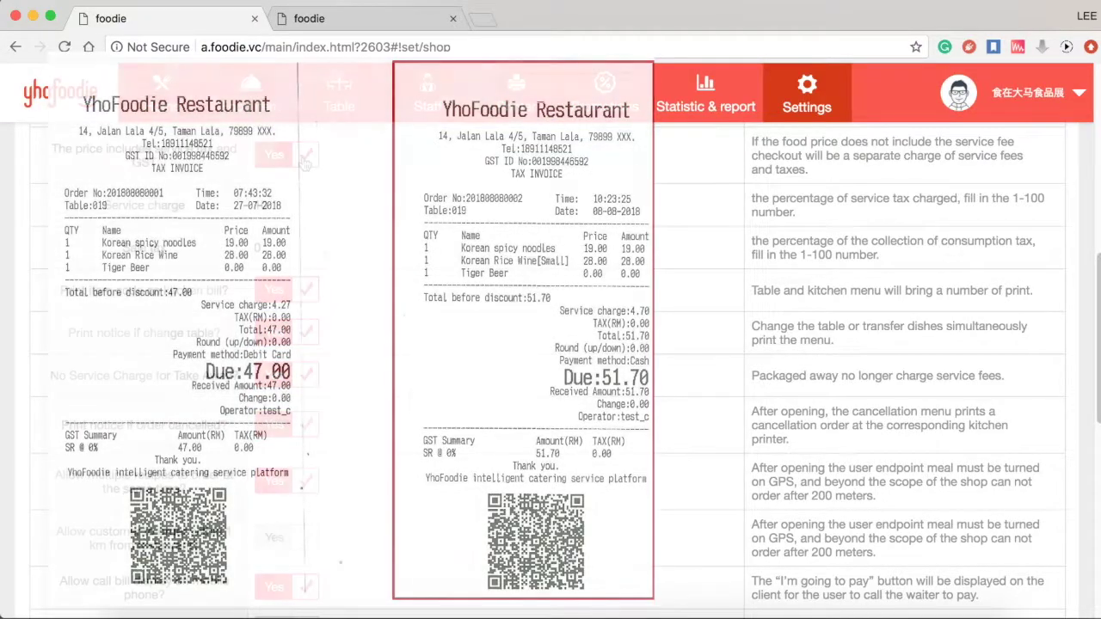
scroll(304, 213, "down", 2)
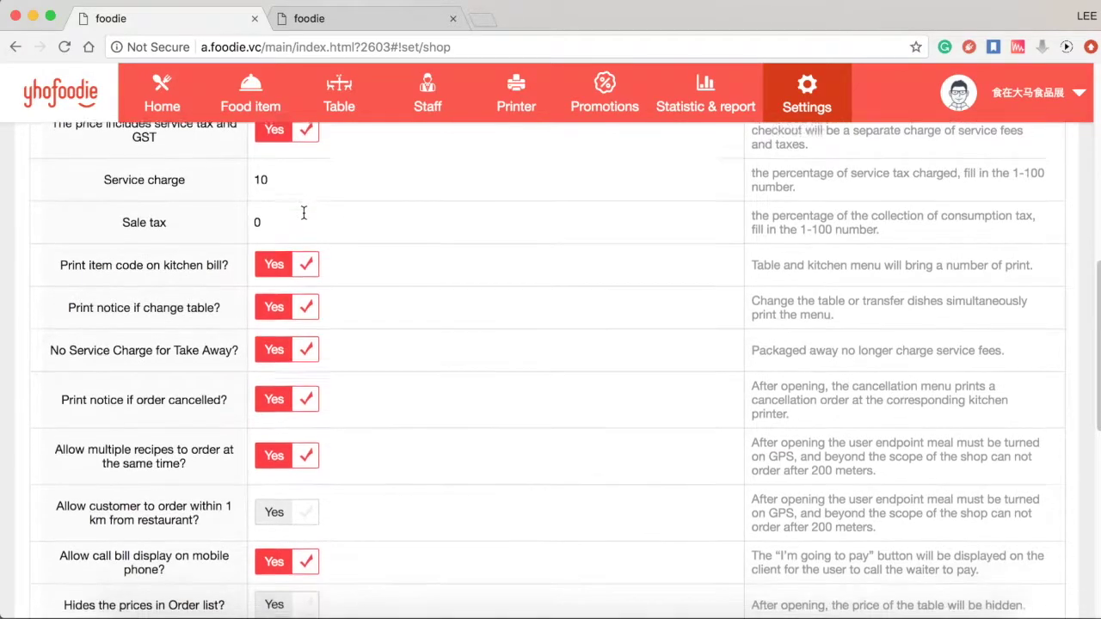
left_click(310, 167)
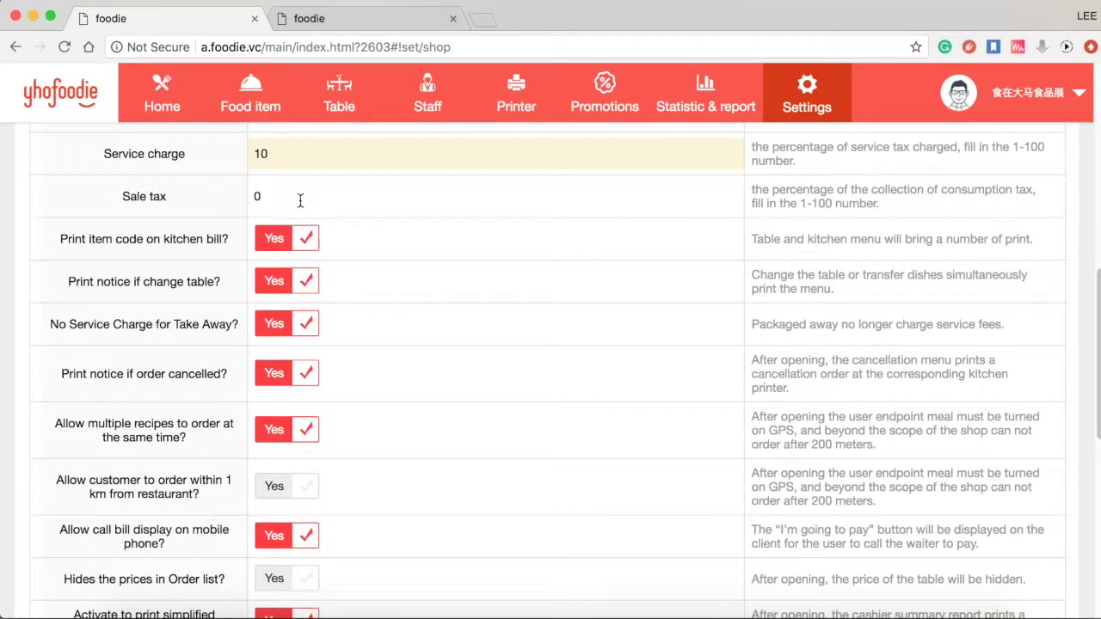
left_click(301, 200)
scroll(300, 200, "down", 3)
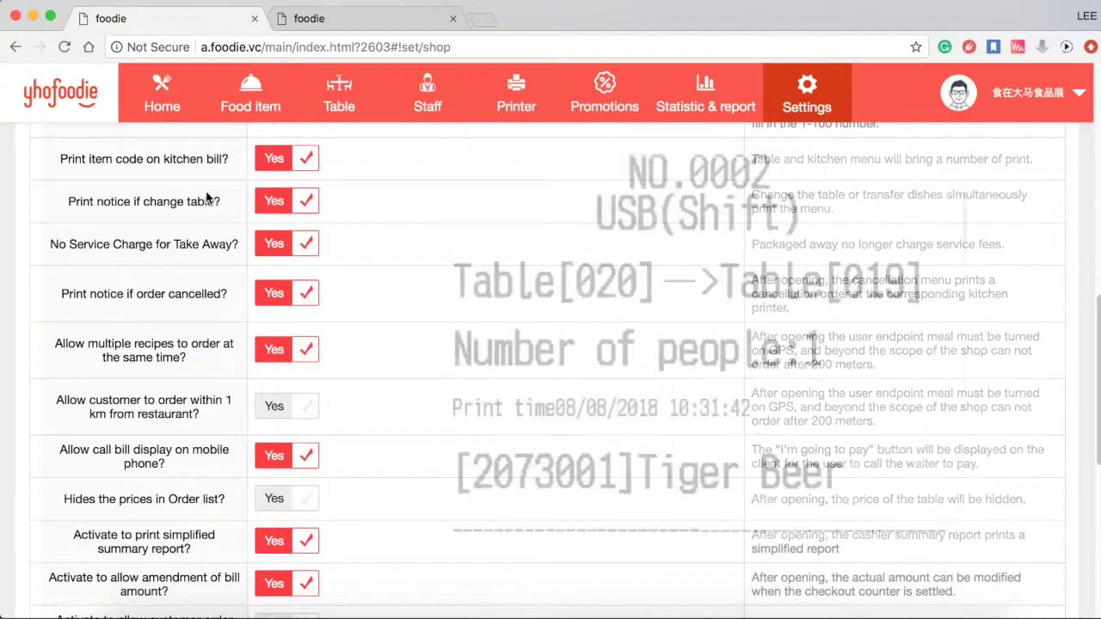
left_click(303, 204)
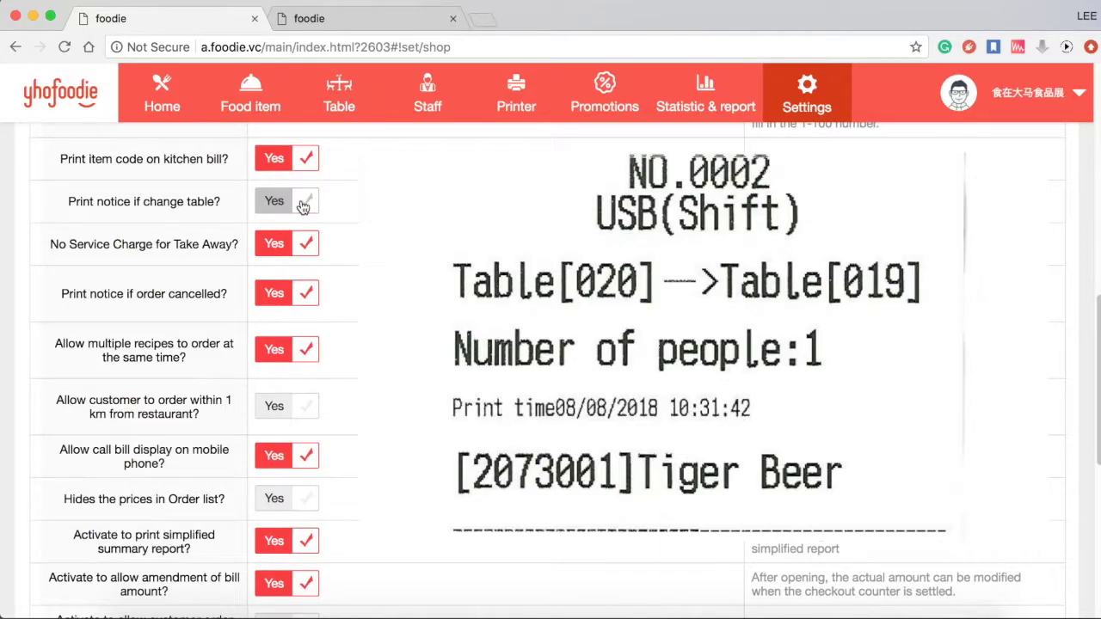
left_click(303, 204)
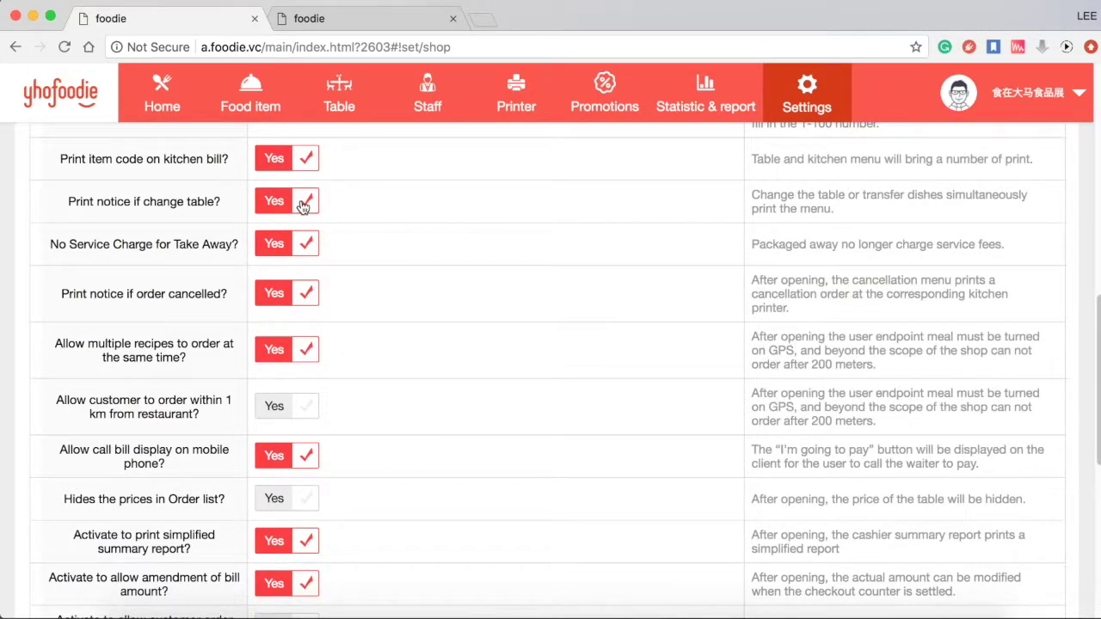
scroll(303, 206, "down", 2)
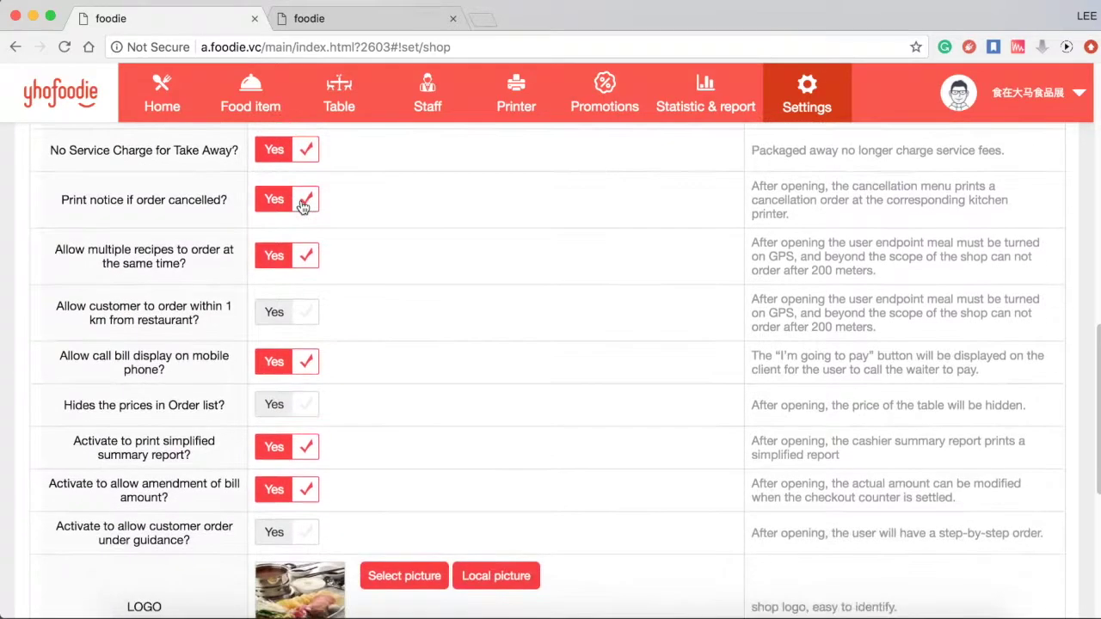
left_click(299, 164)
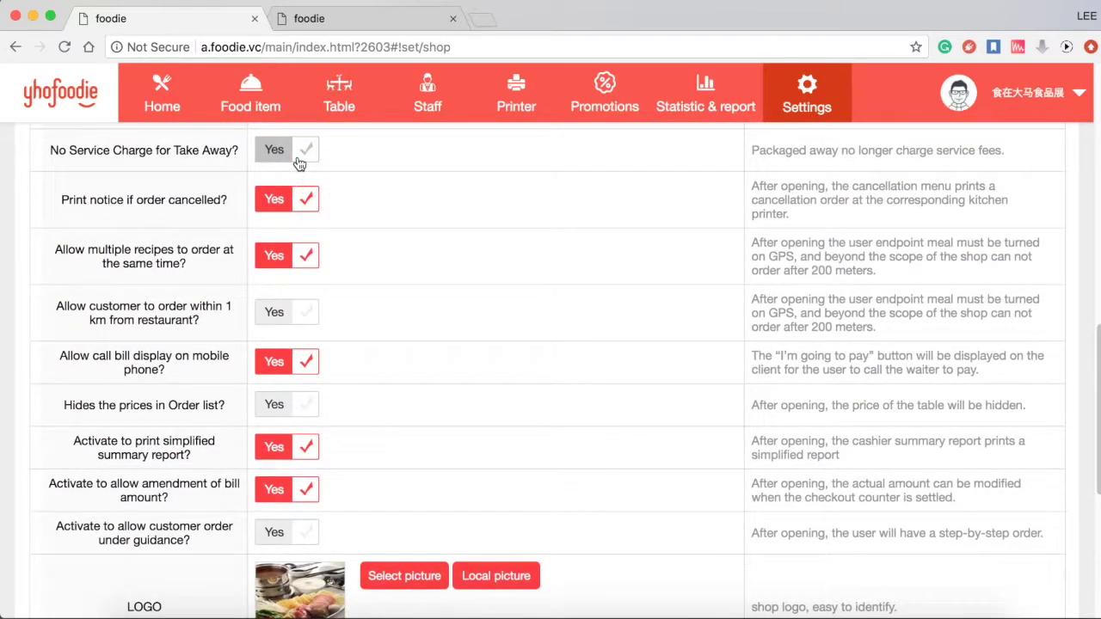
left_click(299, 164)
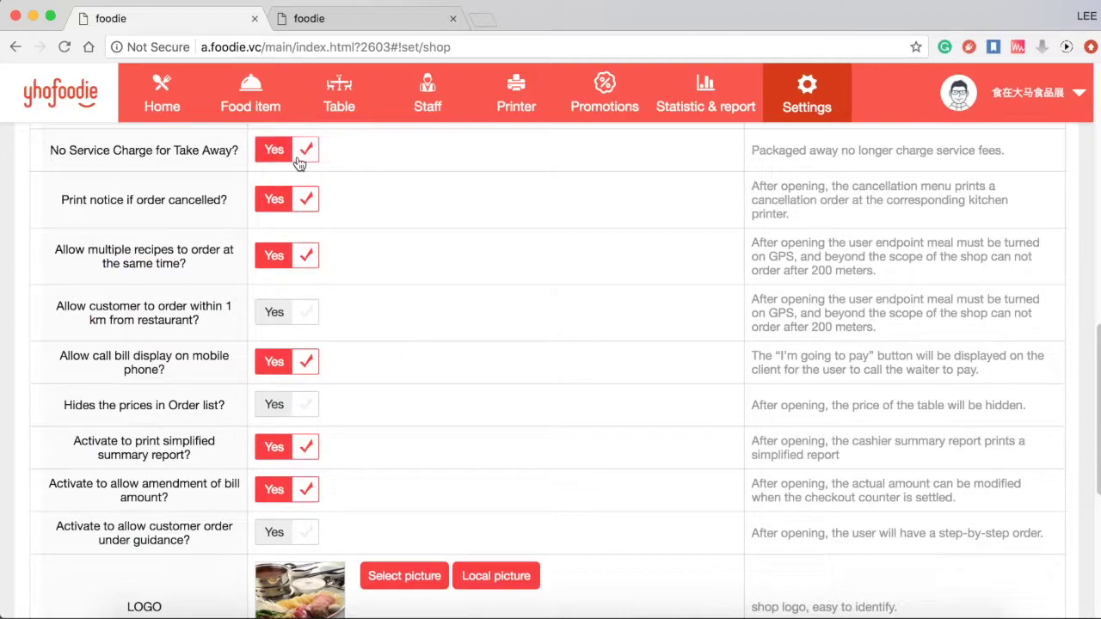
scroll(300, 164, "down", 1)
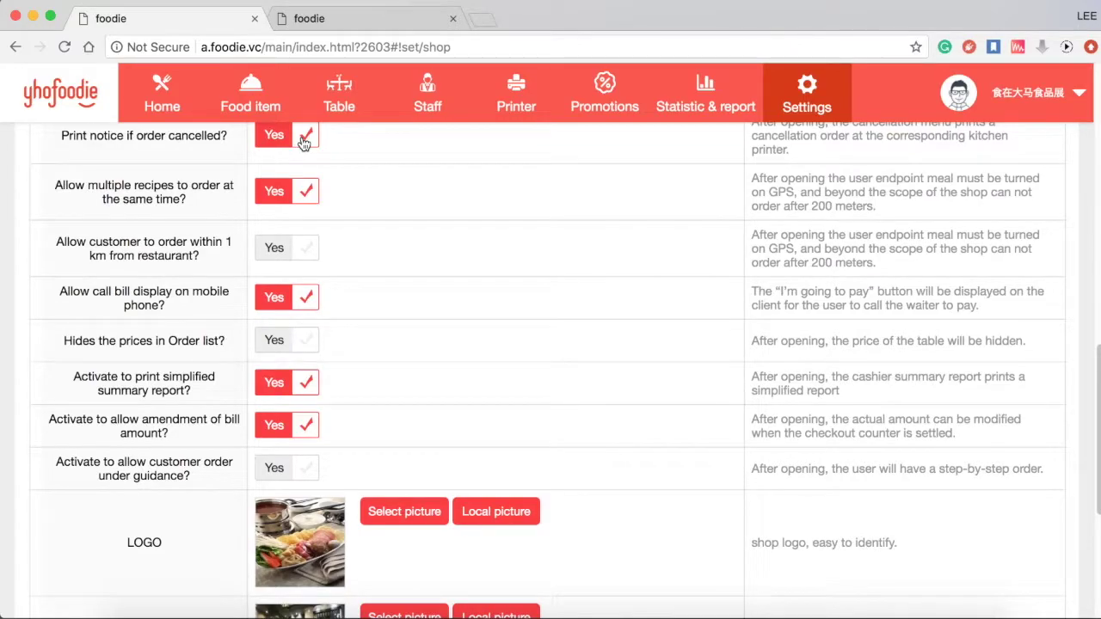
scroll(304, 143, "down", 1)
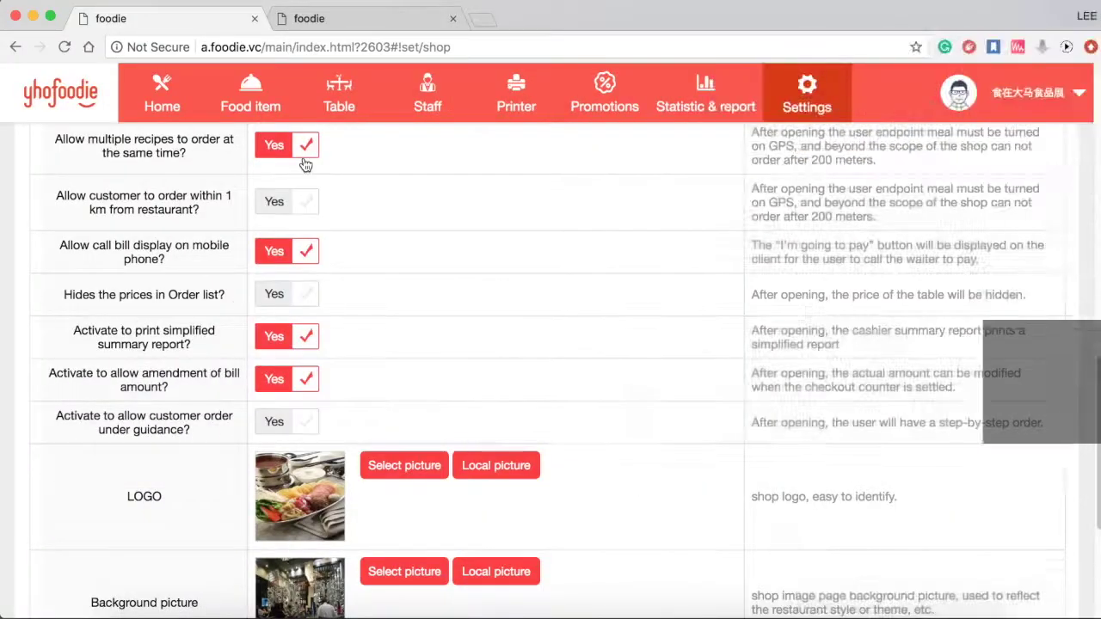
- Switch off ordering from multiple recipes at once
left_click(306, 162)
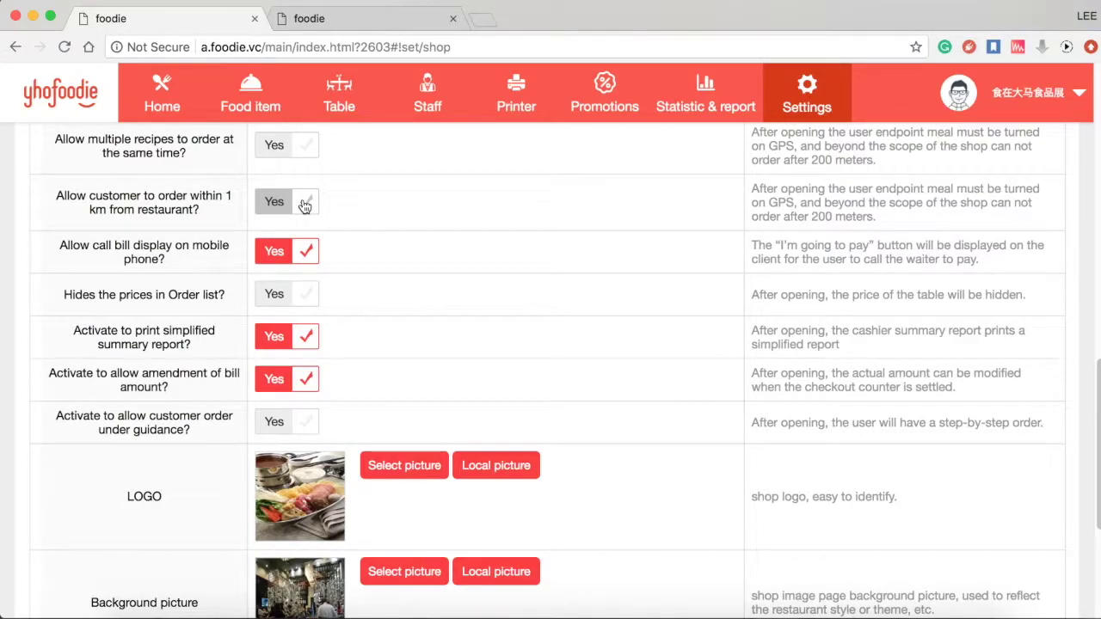
- Flip the 1 km ordering limit on and back off, leaving it disabled
left_click(305, 204)
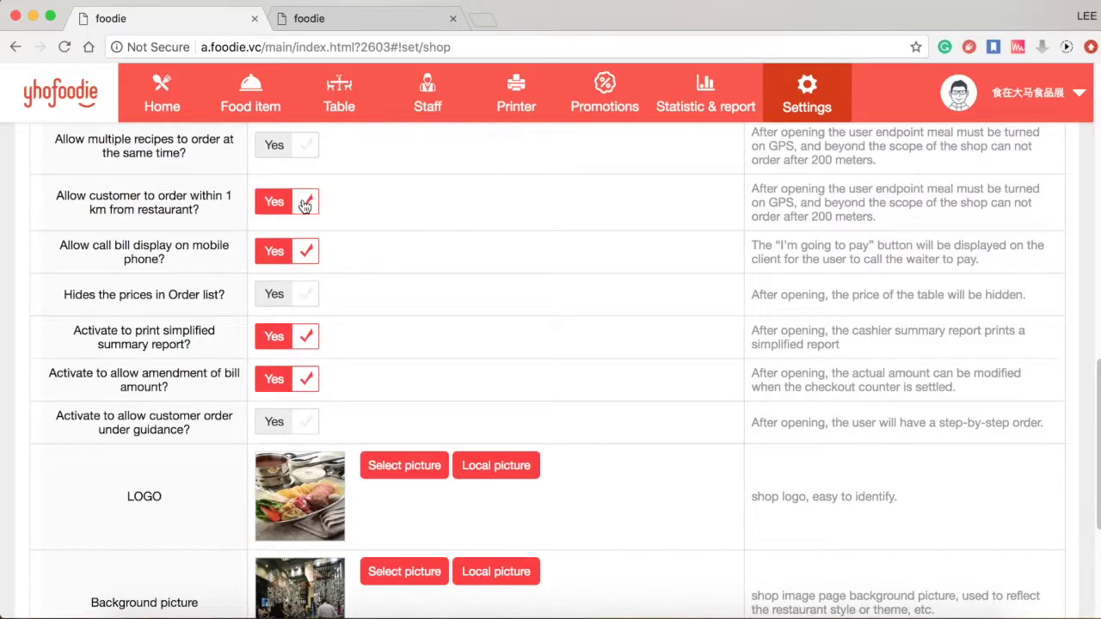
left_click(304, 204)
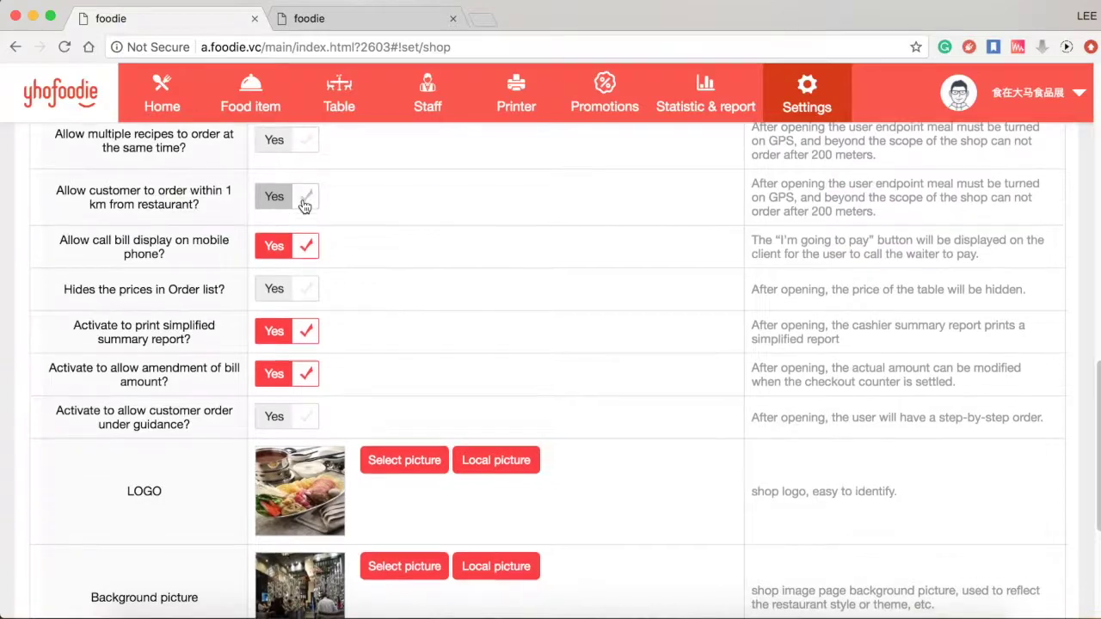
scroll(305, 204, "down", 1)
scroll(305, 207, "down", 1)
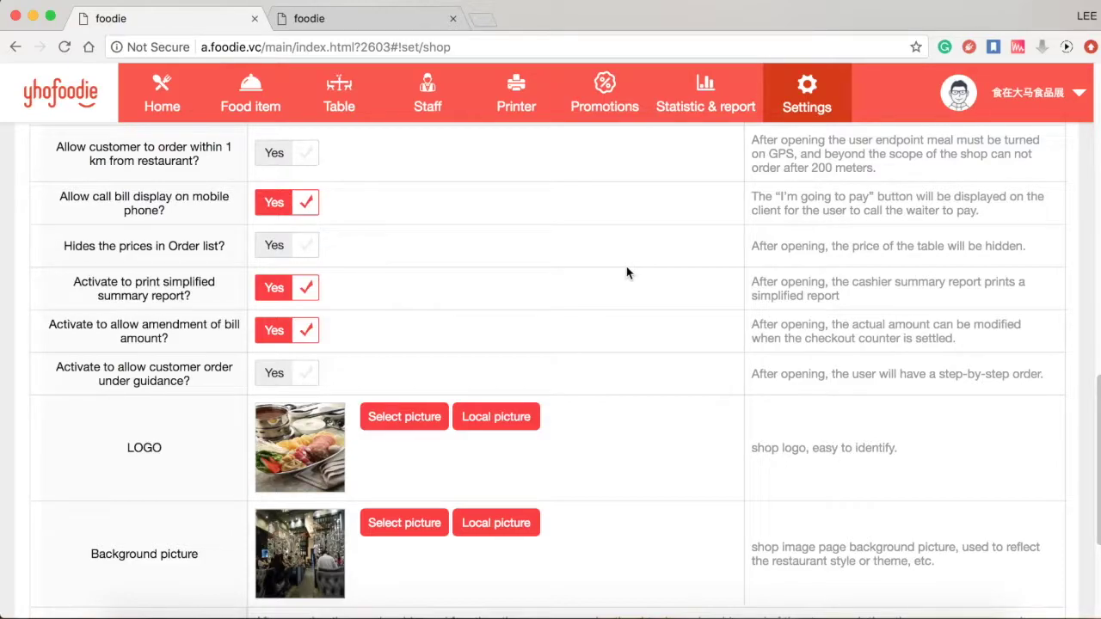
- Turn on hiding prices in the Order list
left_click(303, 242)
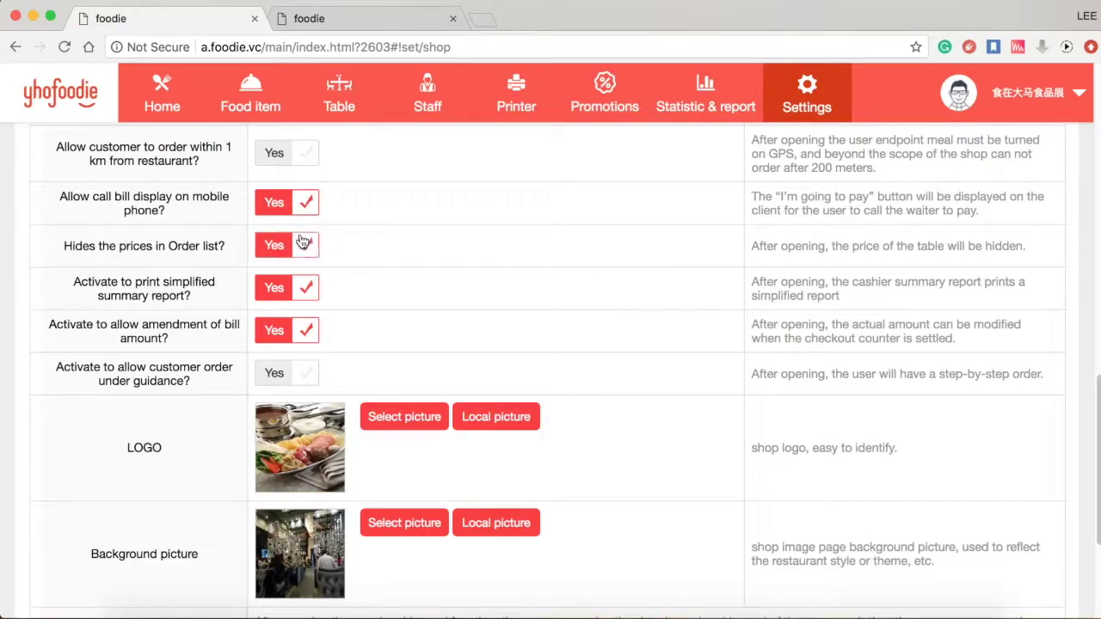
scroll(303, 242, "down", 2)
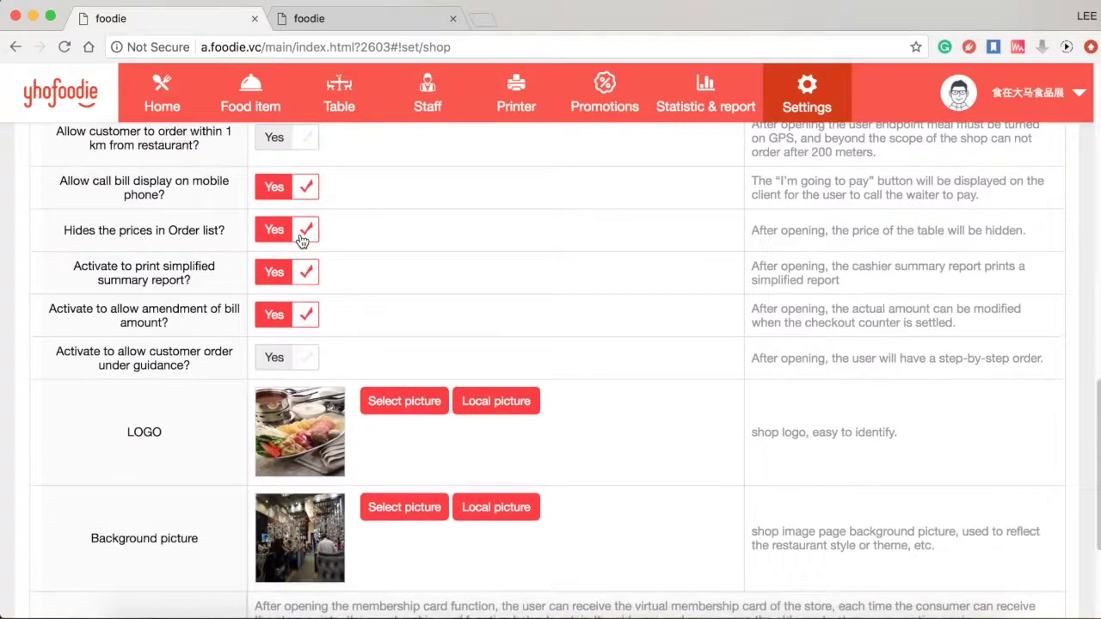
scroll(303, 242, "down", 1)
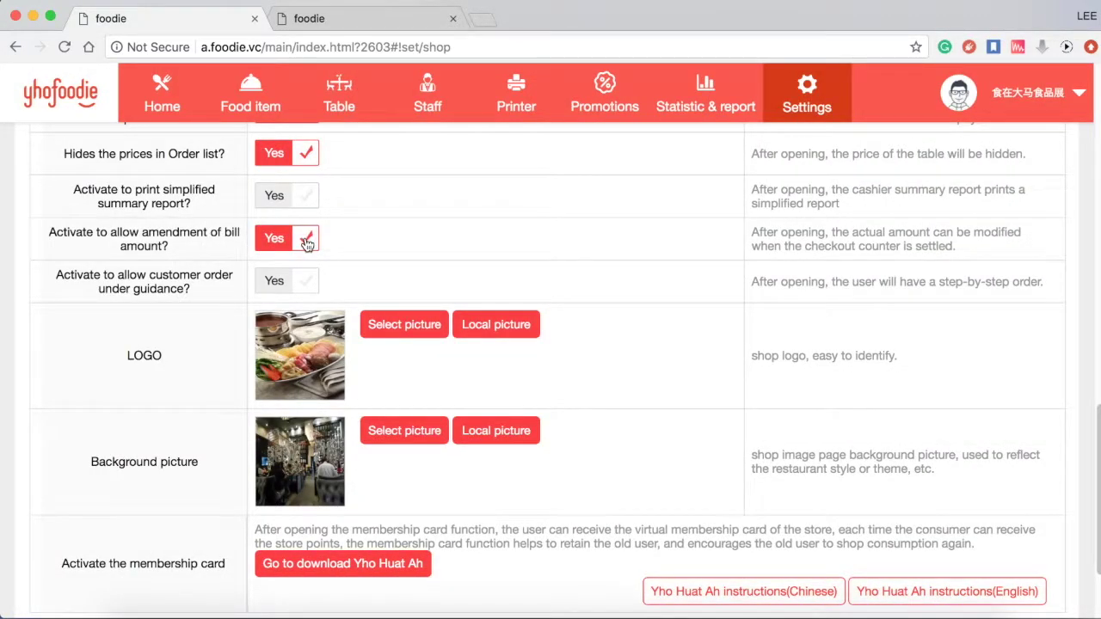
- Disable bill-amount amendment and enable guided step-by-step customer ordering
left_click(307, 245)
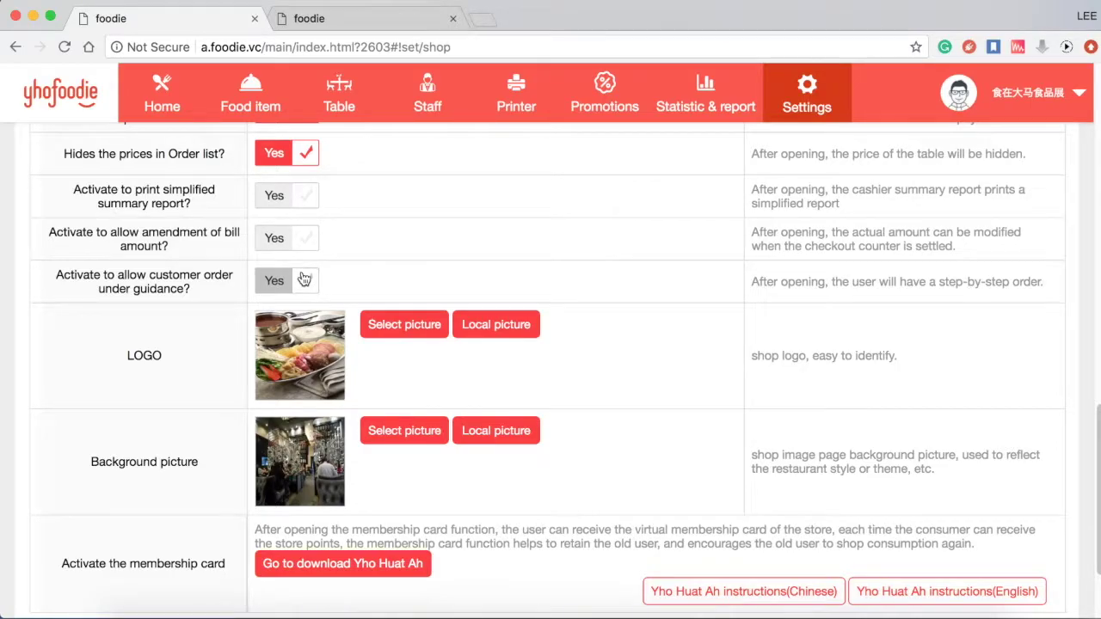
left_click(305, 280)
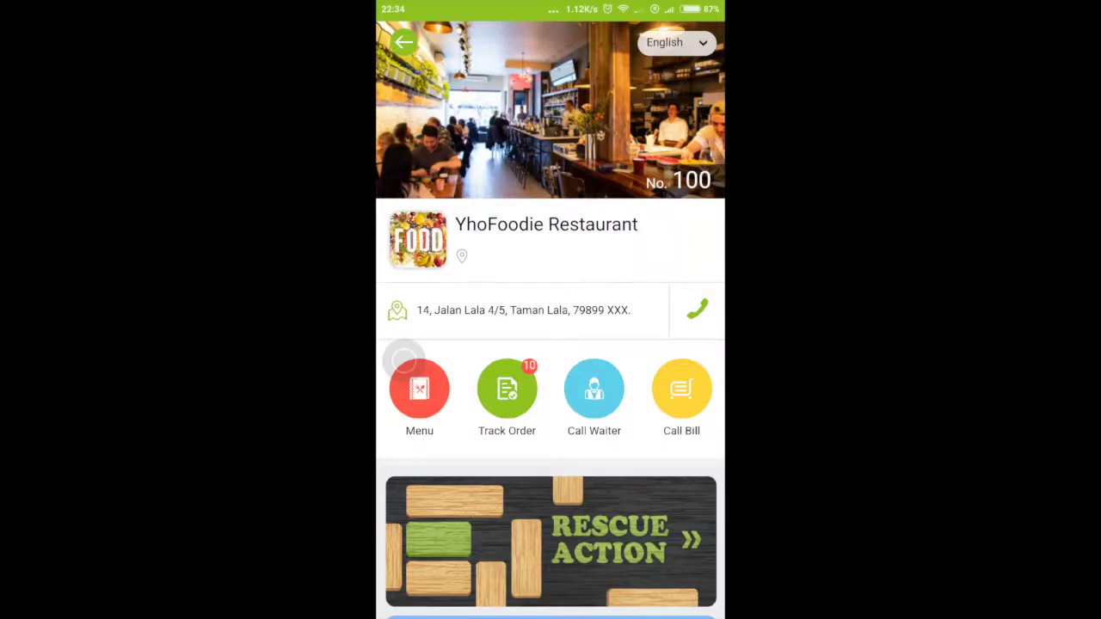
- From Early taste Soup, add a Small Three Fresh Soup with Soup flavour and Rice Noodle
left_click(420, 392)
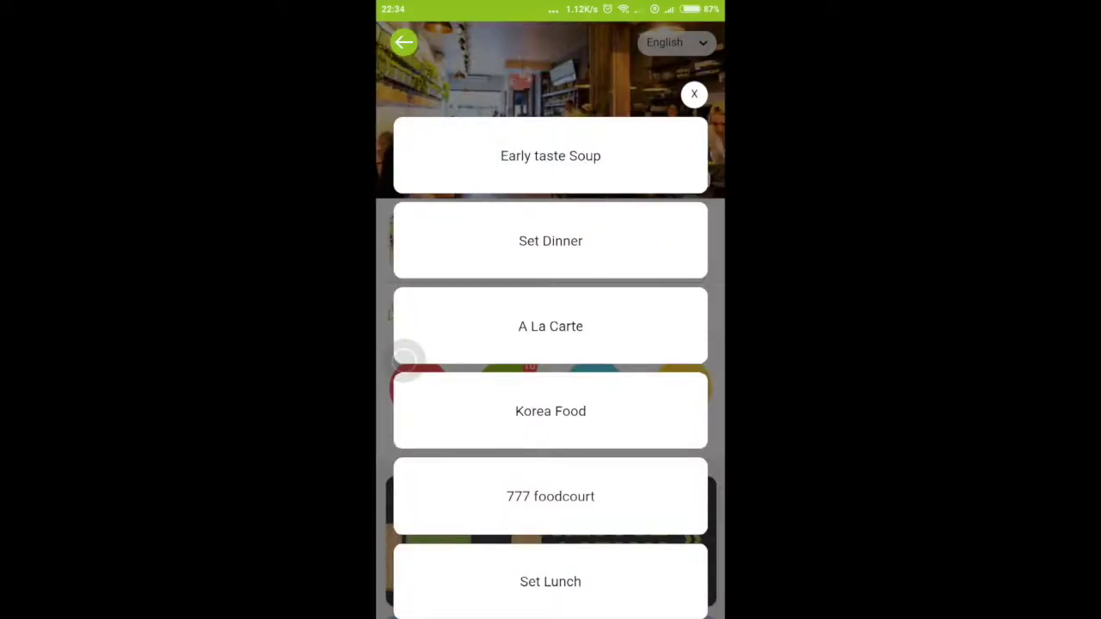
left_click(551, 155)
left_click(699, 192)
left_click(490, 337)
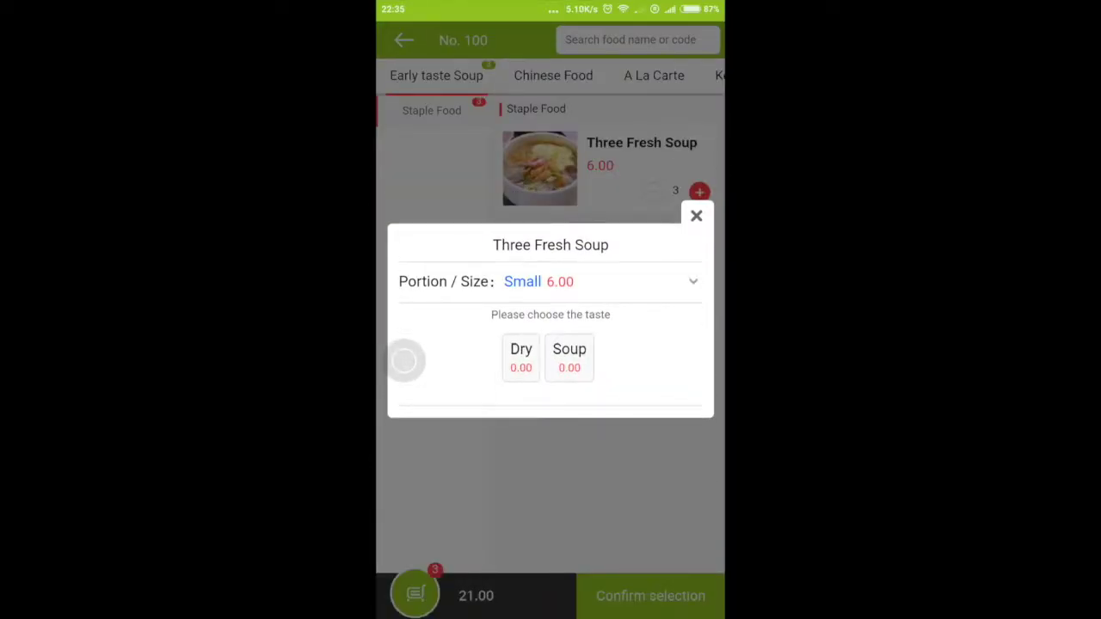
left_click(570, 355)
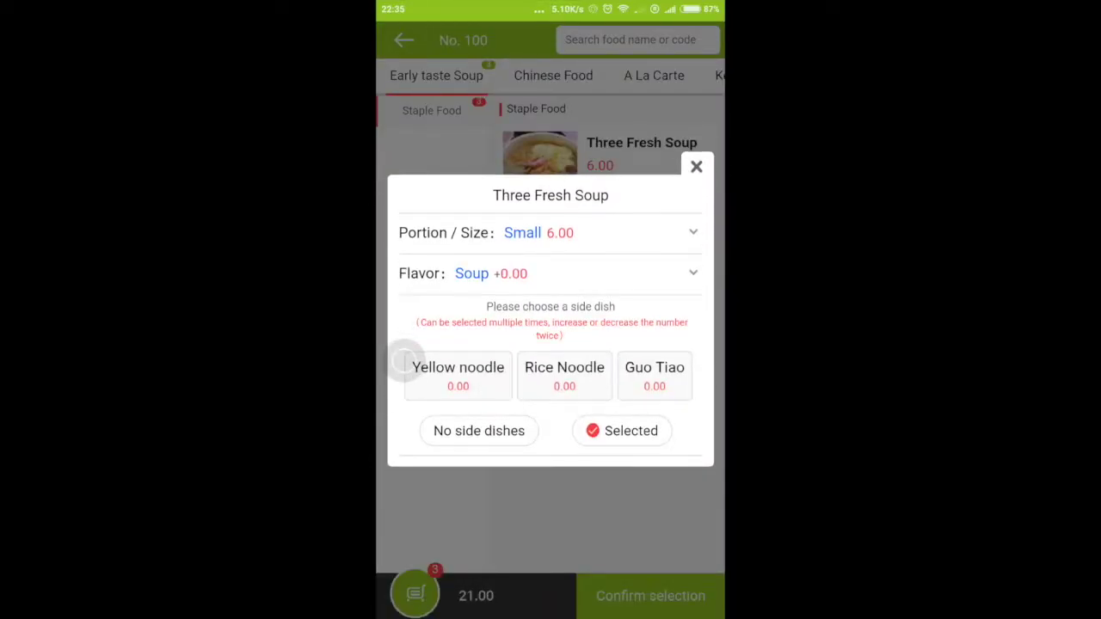
left_click(565, 376)
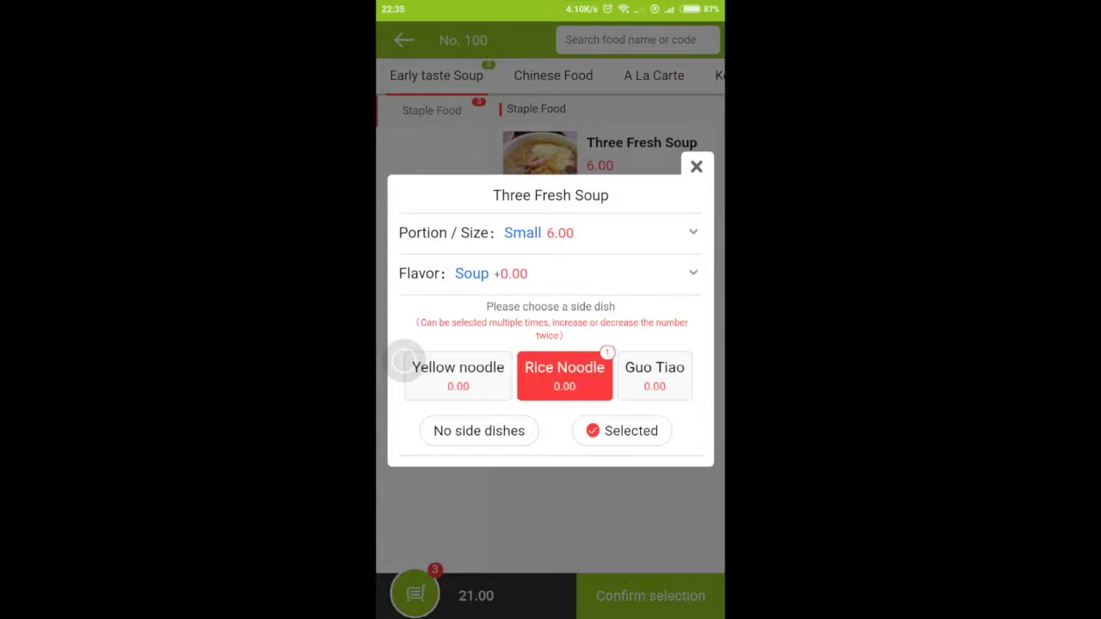
left_click(621, 430)
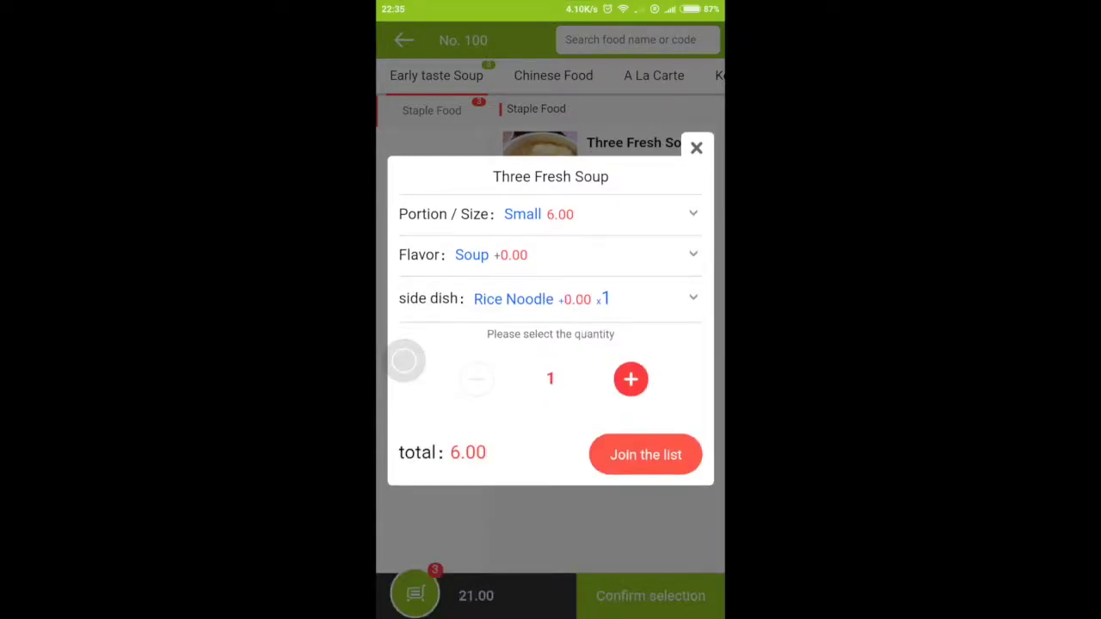
left_click(645, 455)
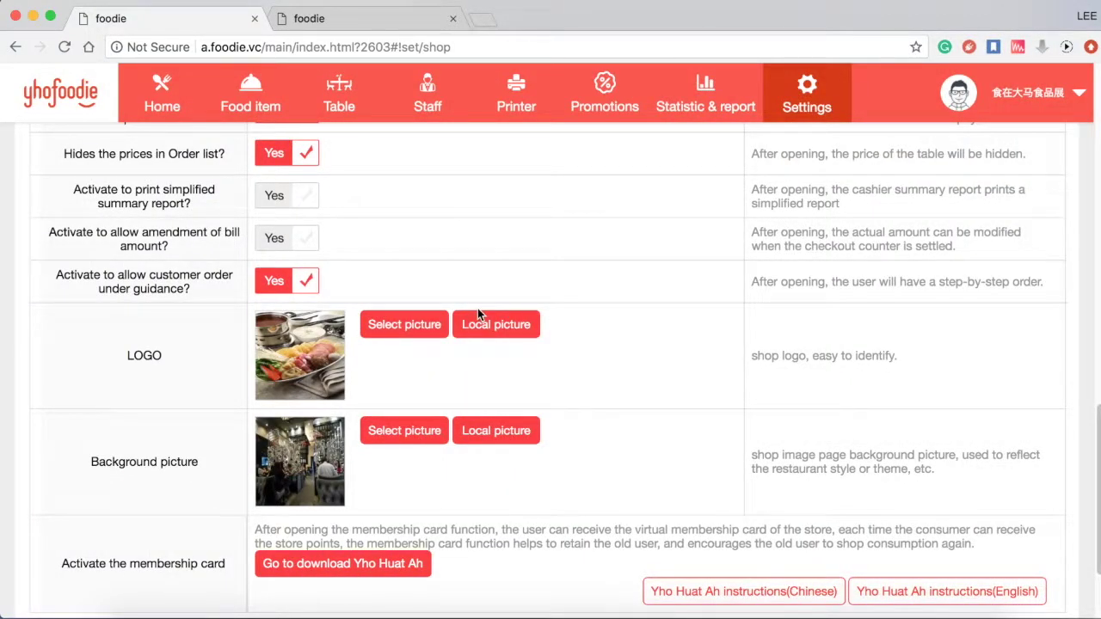
- Scroll to the bottom of the Restaurant settings form
scroll(464, 352, "down", 1)
scroll(465, 352, "down", 1)
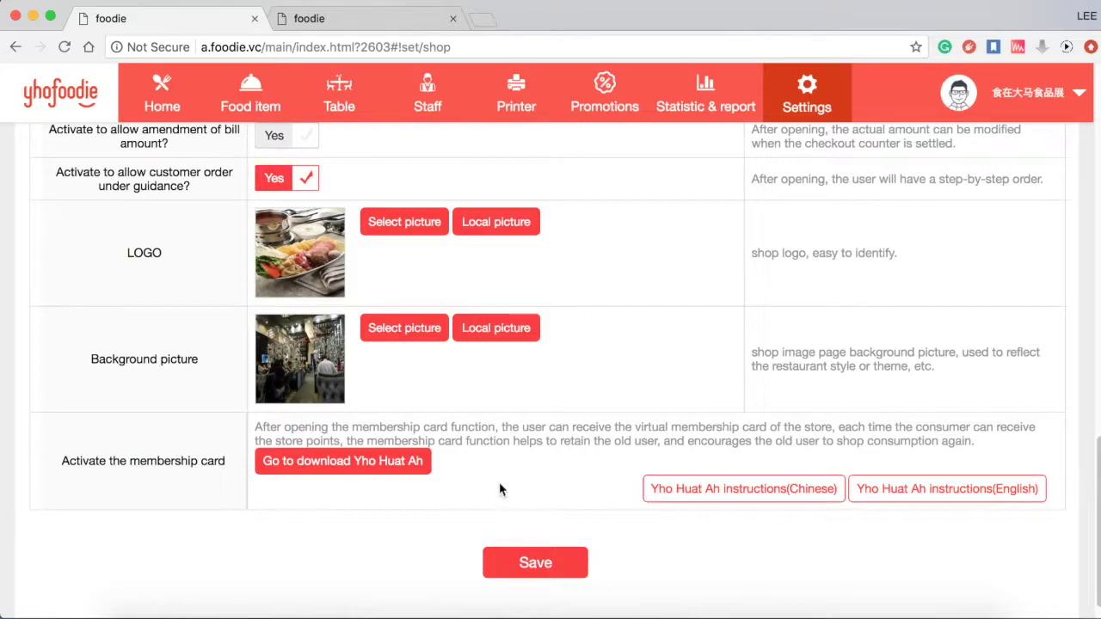
scroll(486, 467, "down", 1)
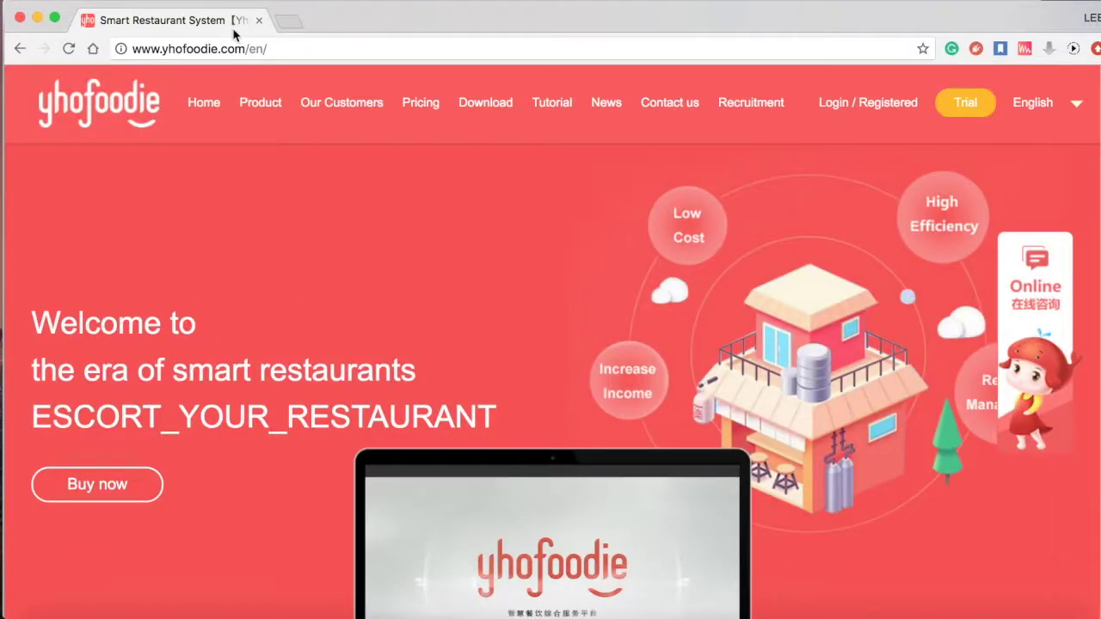
- Open the YhoFoodie software download page and scroll down to the YhoHuatAh app downloads
left_click(223, 49)
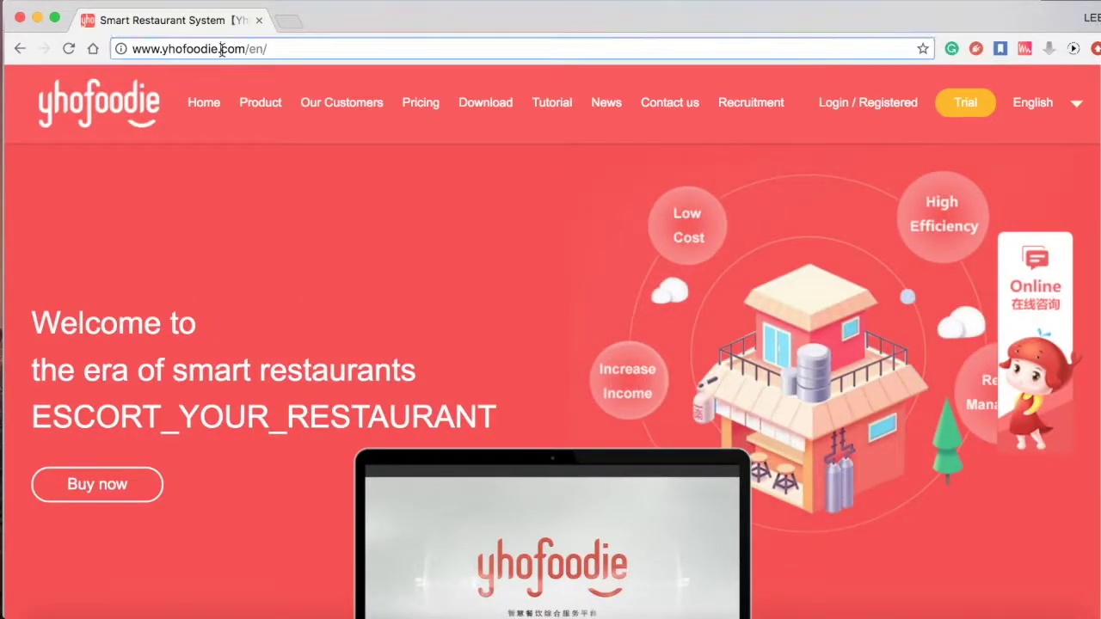
left_click(486, 105)
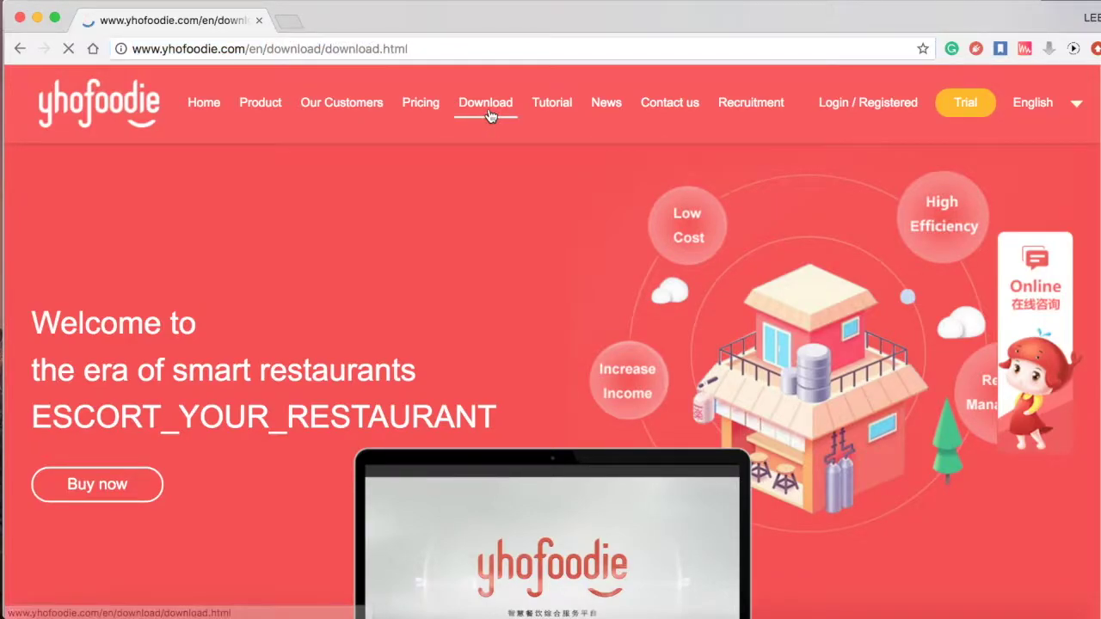
scroll(503, 258, "down", 3)
scroll(503, 282, "down", 4)
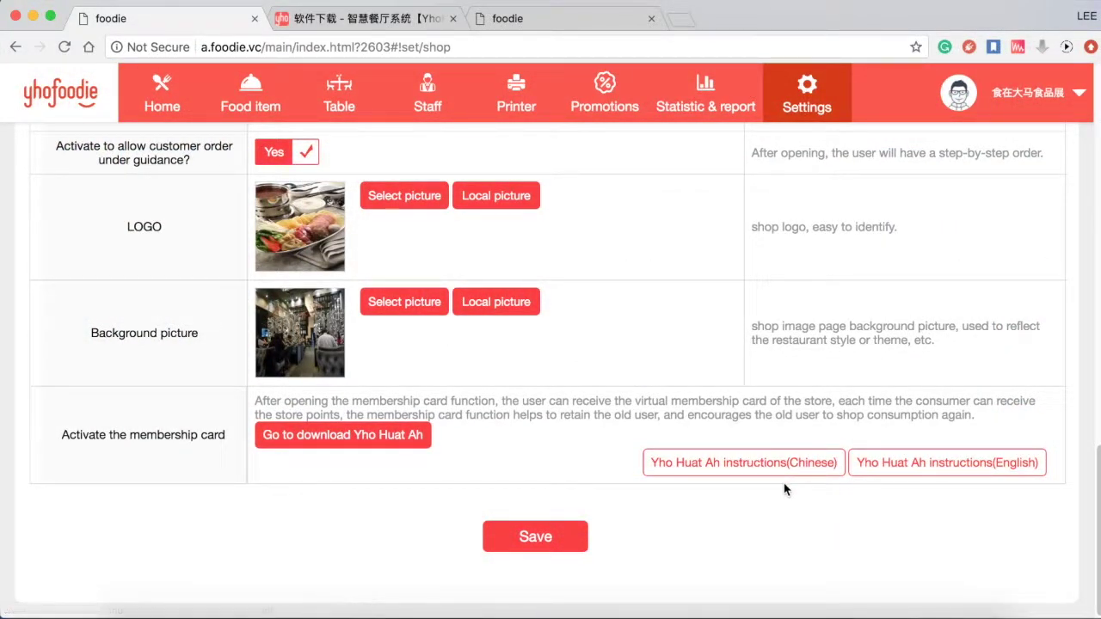
- Save the restaurant settings, then run Update data from the account menu to reload
left_click(564, 536)
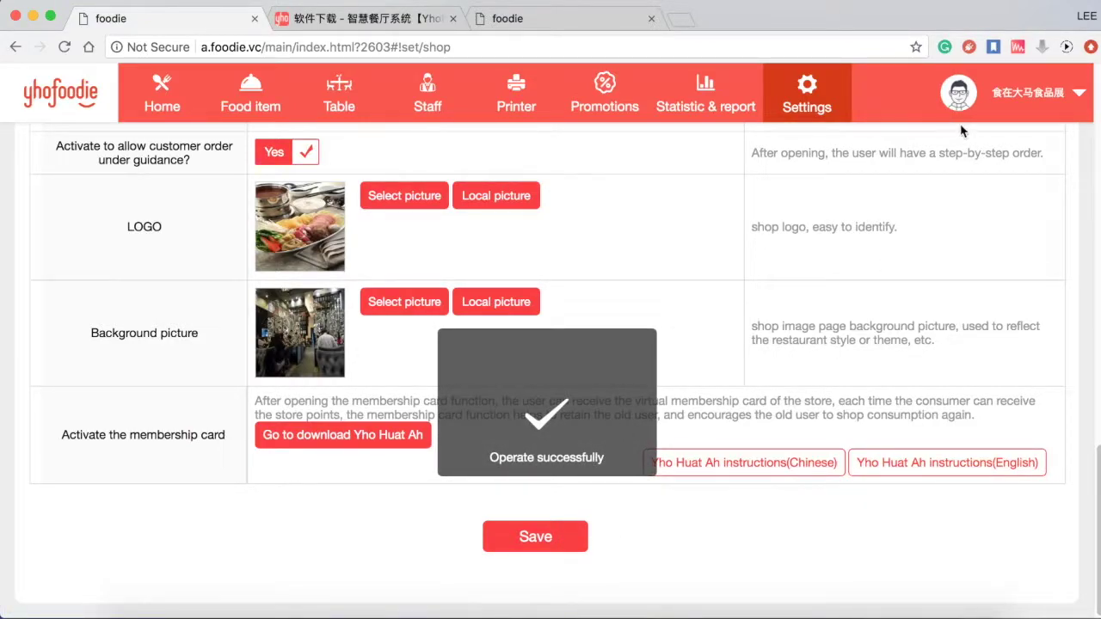
mouse_move(1003, 95)
left_click(1016, 225)
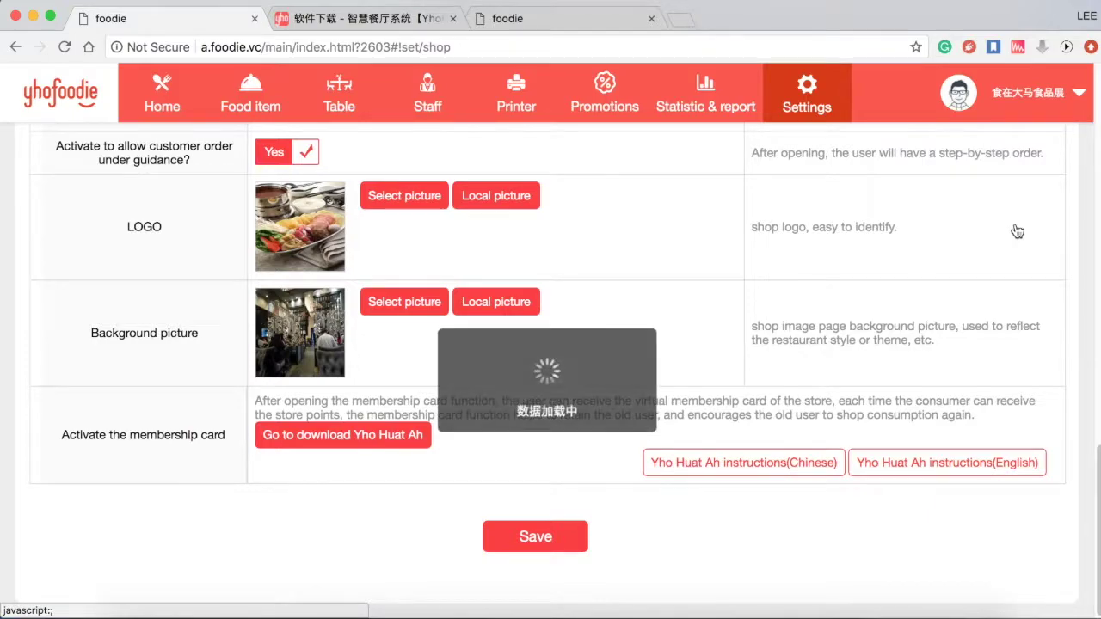